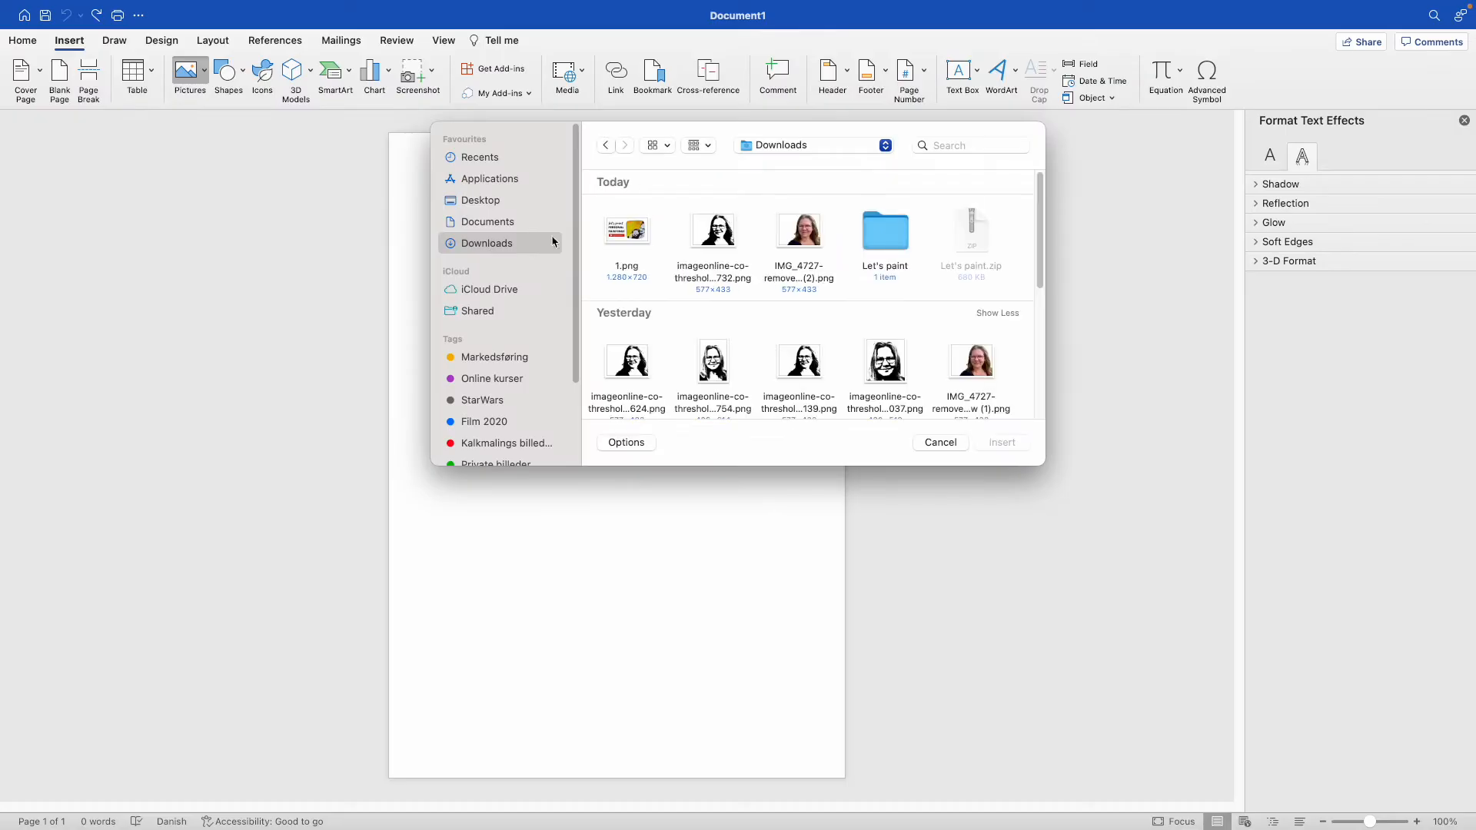
# Insert the portrait photo IMG_4727-remove… (2).png from Downloads into the document and dismiss the automatic alt text notice.
pyautogui.click(803, 237)
pyautogui.click(1001, 442)
pyautogui.moveTo(551, 269); pyautogui.dragTo(841, 484)
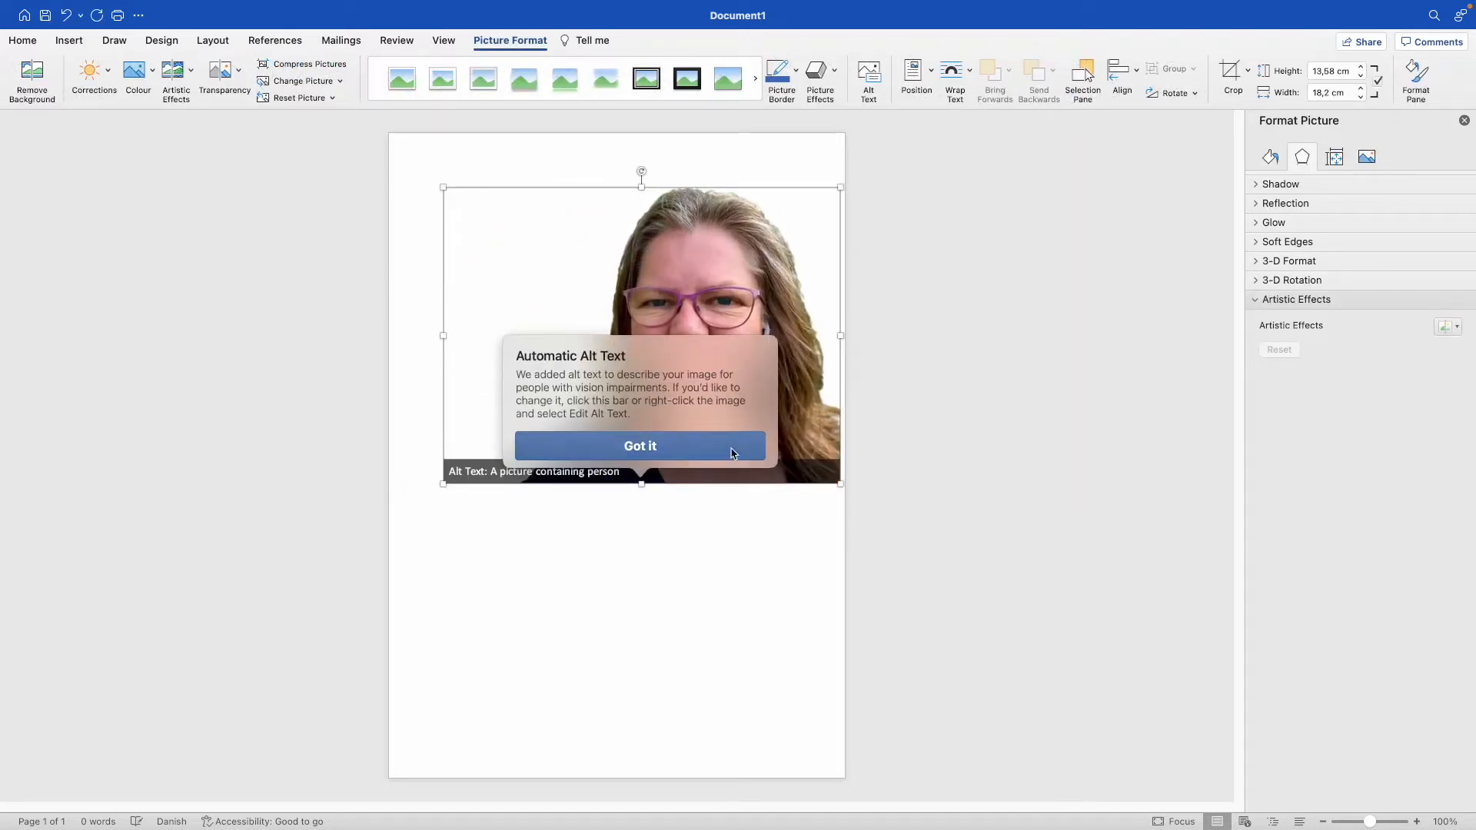
pyautogui.click(673, 448)
pyautogui.moveTo(723, 421); pyautogui.dragTo(686, 418)
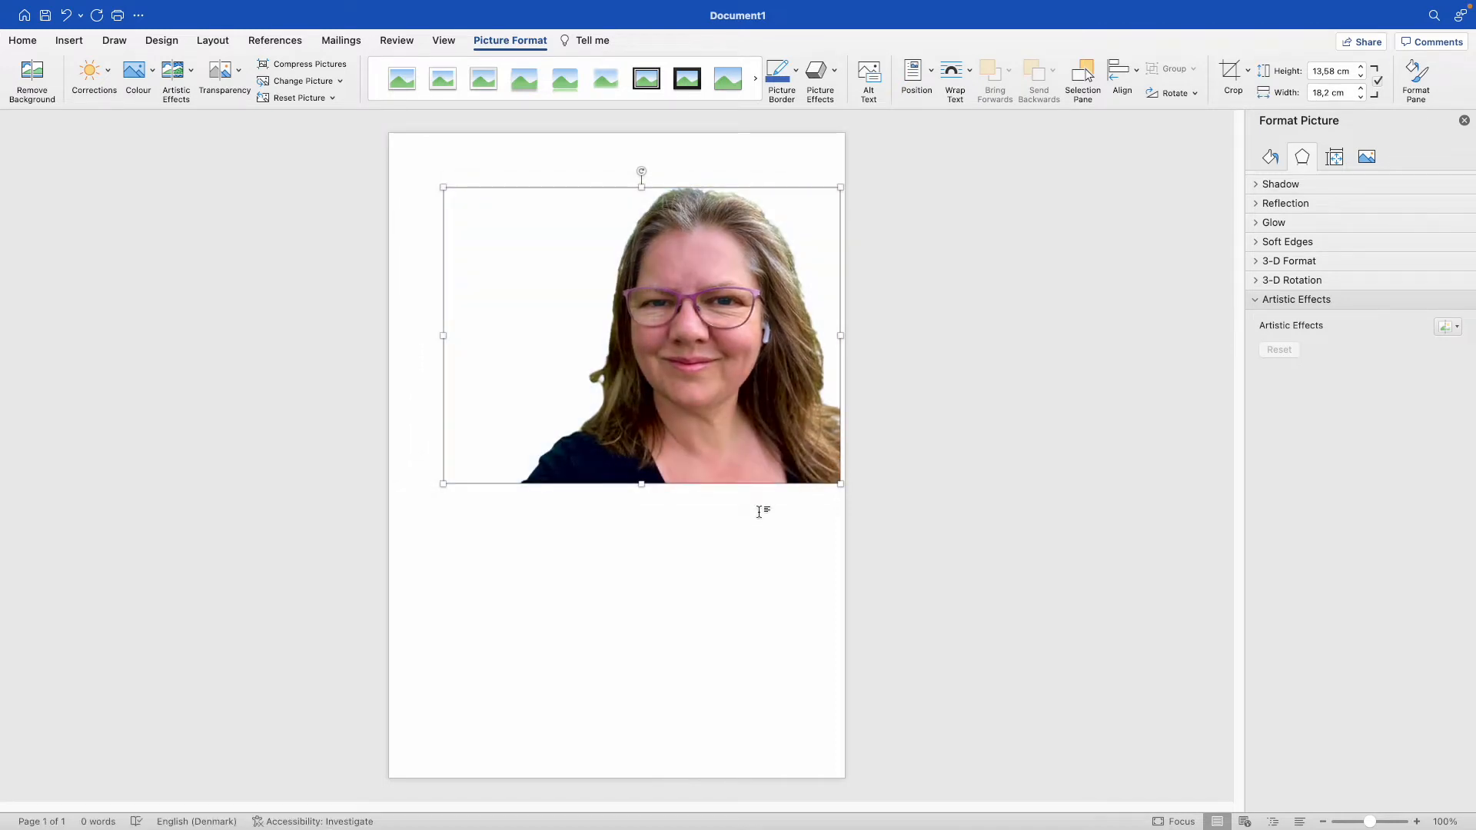
# Recolour the inserted portrait with the middle of the three black-and-white threshold presets in the picture formatting options.
pyautogui.rightClick(742, 393)
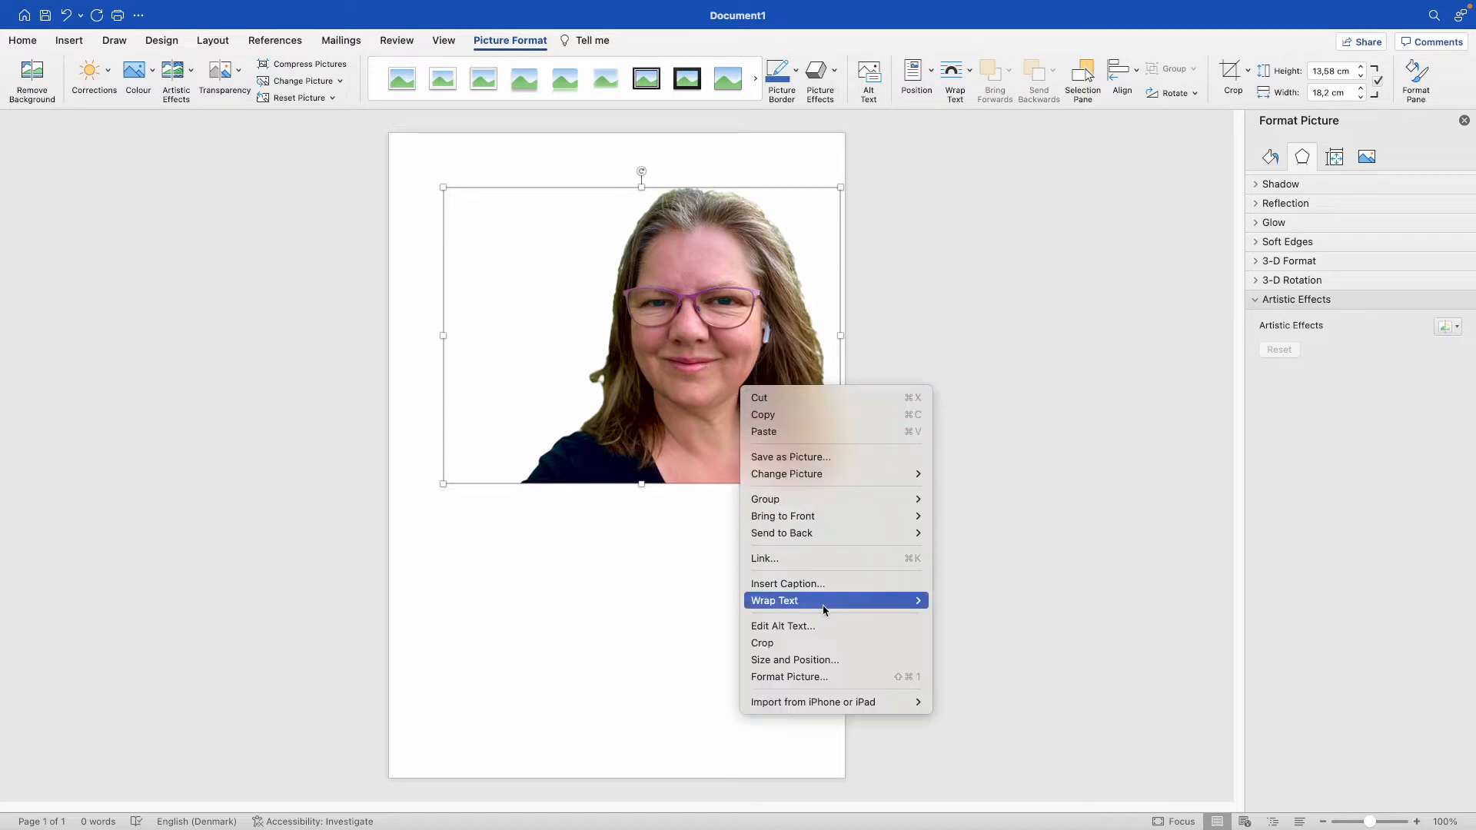
pyautogui.click(817, 679)
pyautogui.click(1368, 159)
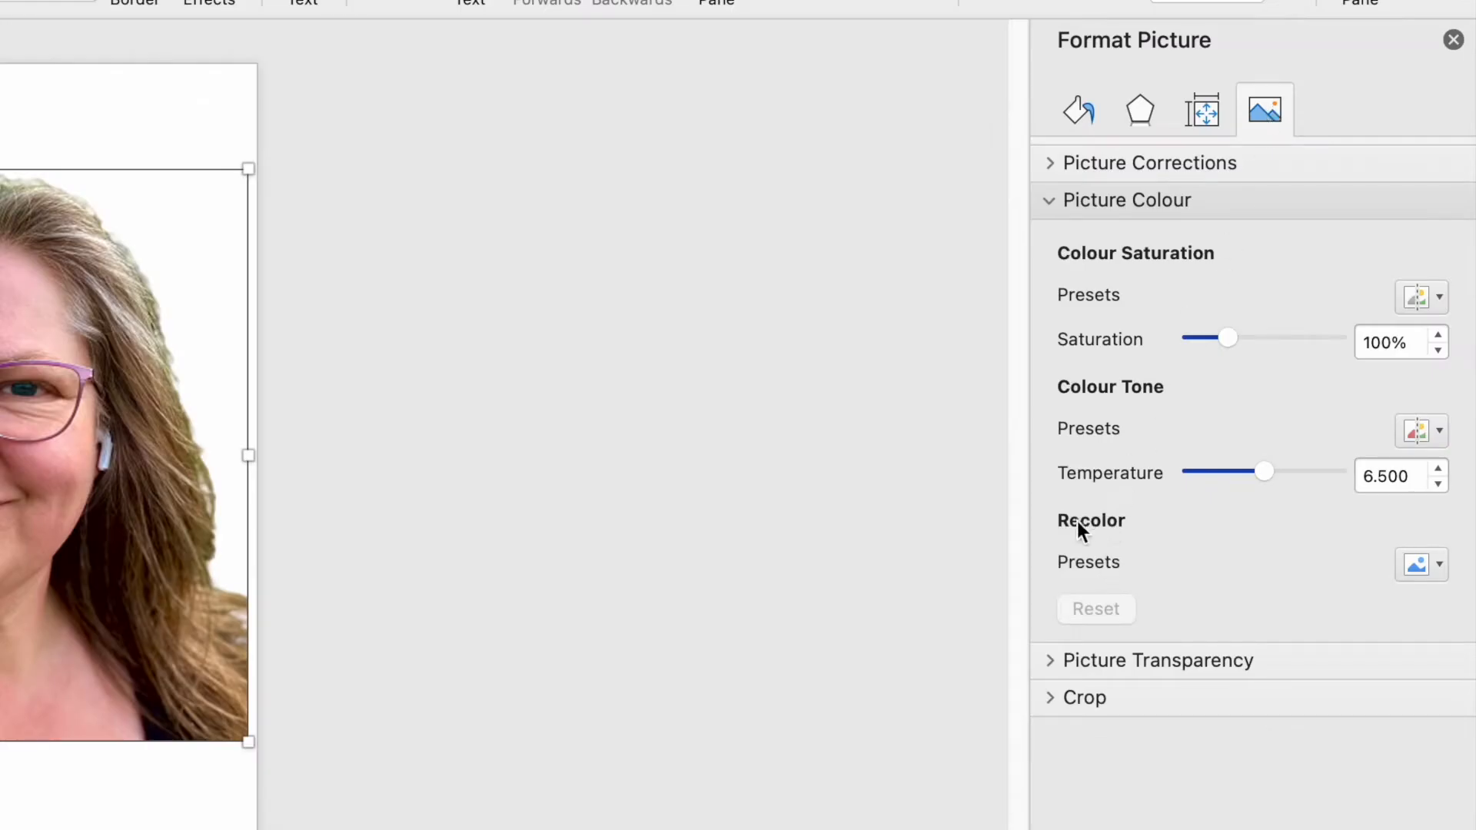
pyautogui.click(1437, 565)
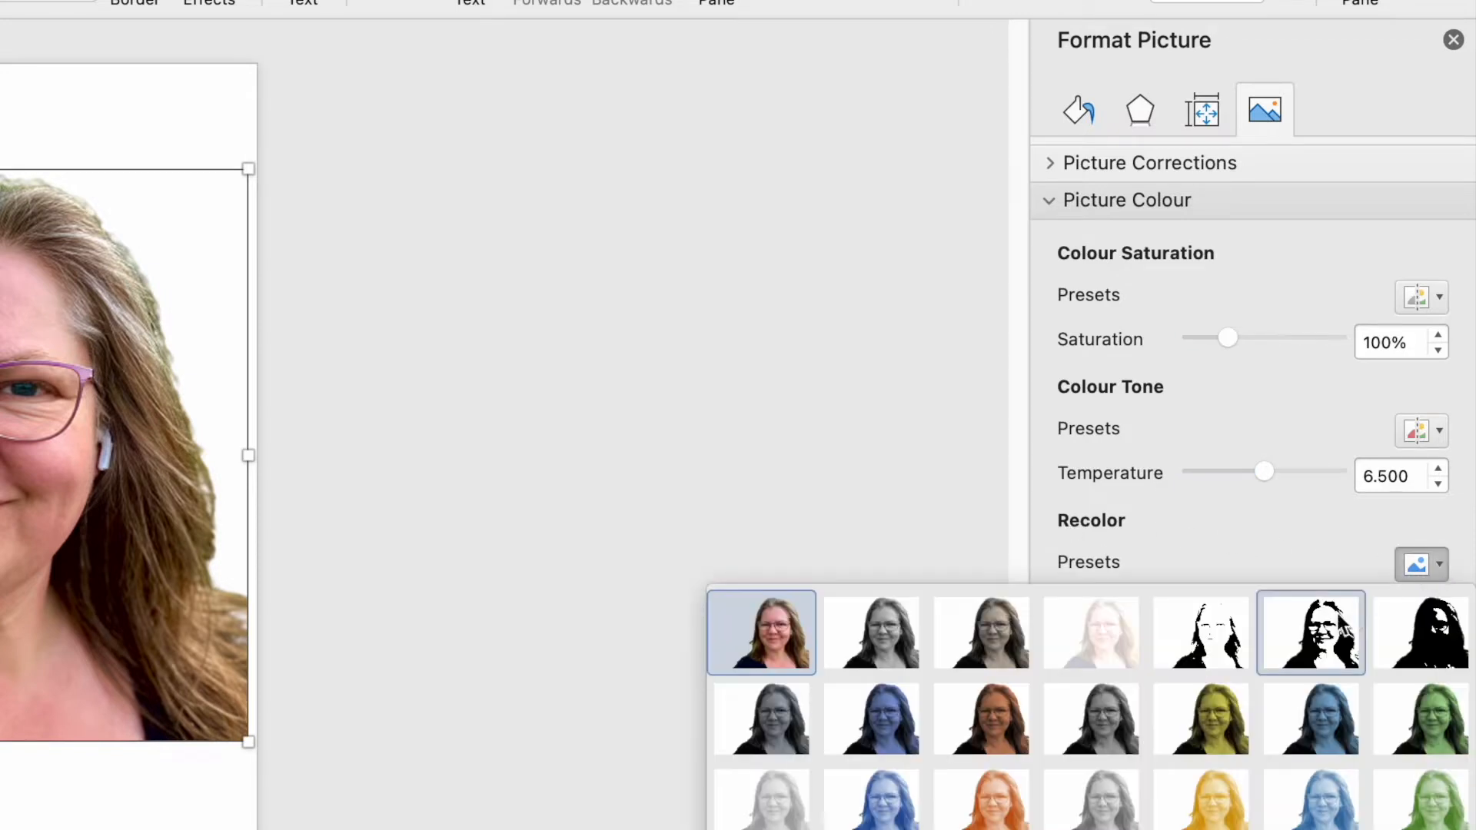
pyautogui.click(1318, 624)
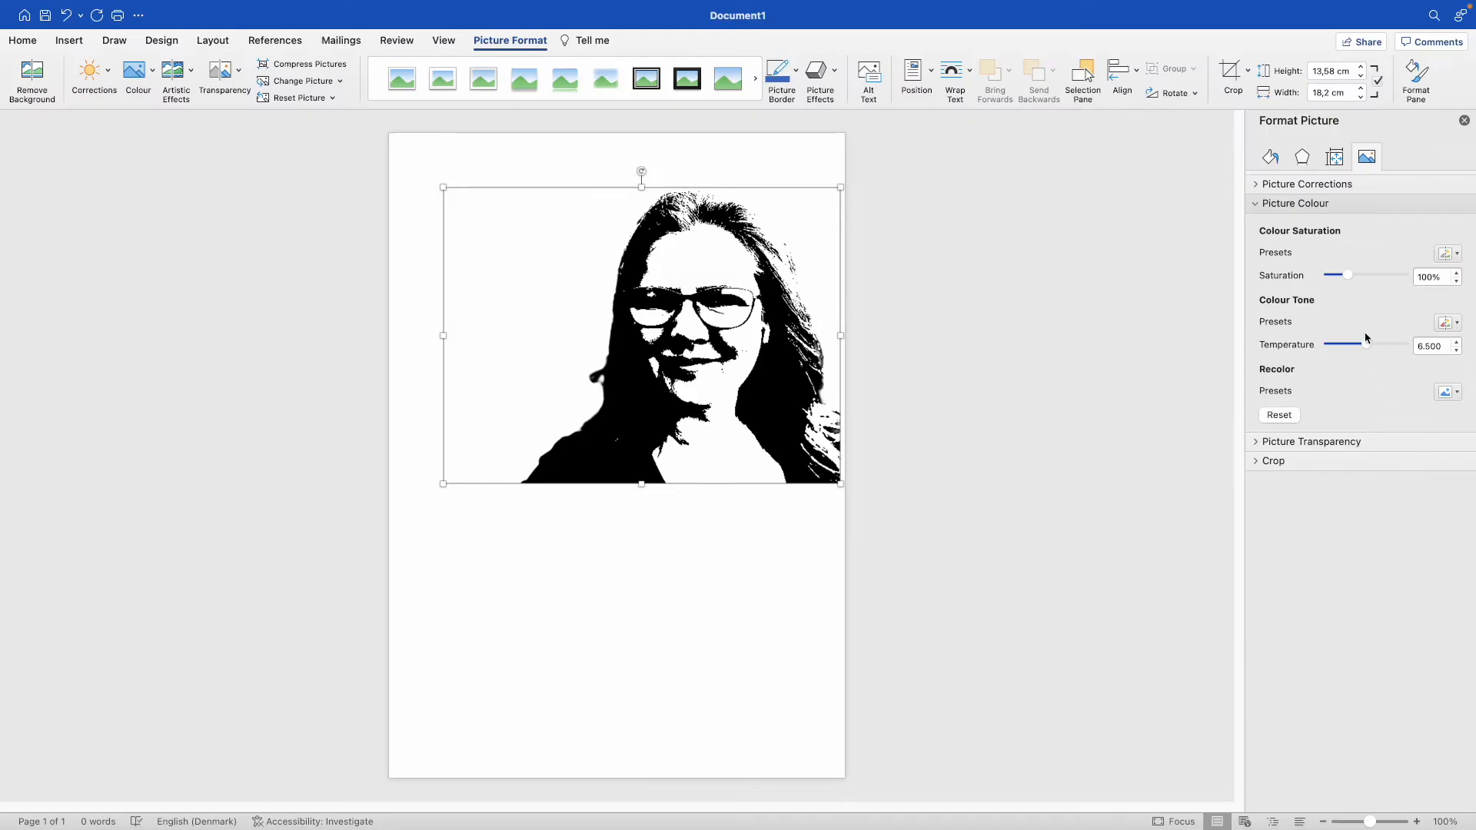
# Set the portrait's colour saturation to 50% and its colour tone temperature to 3.490.
pyautogui.moveTo(1263, 470); pyautogui.dragTo(1288, 481)
pyautogui.moveTo(1378, 349); pyautogui.dragTo(1340, 351)
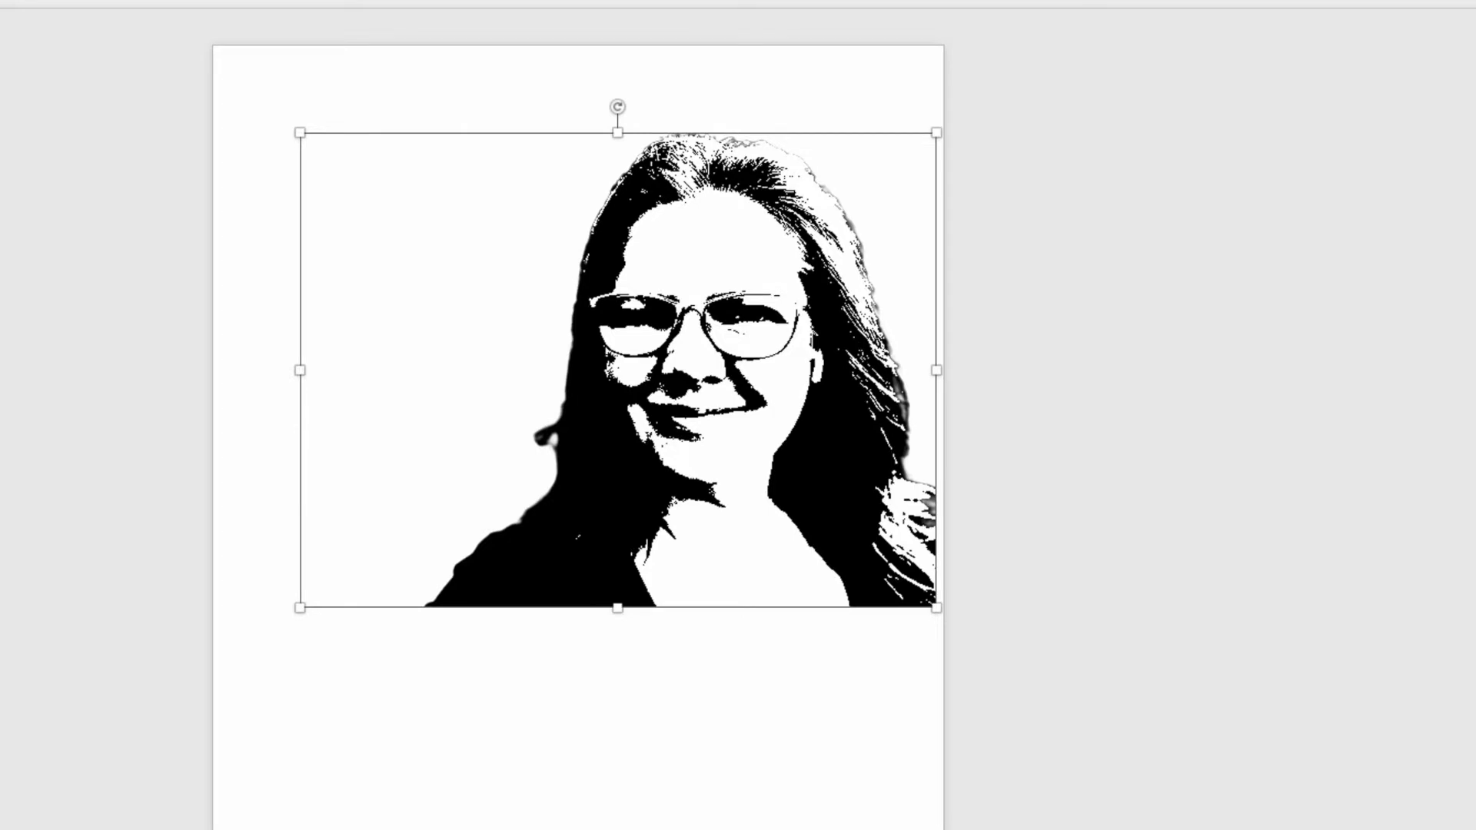
pyautogui.moveTo(1340, 351); pyautogui.dragTo(1341, 351)
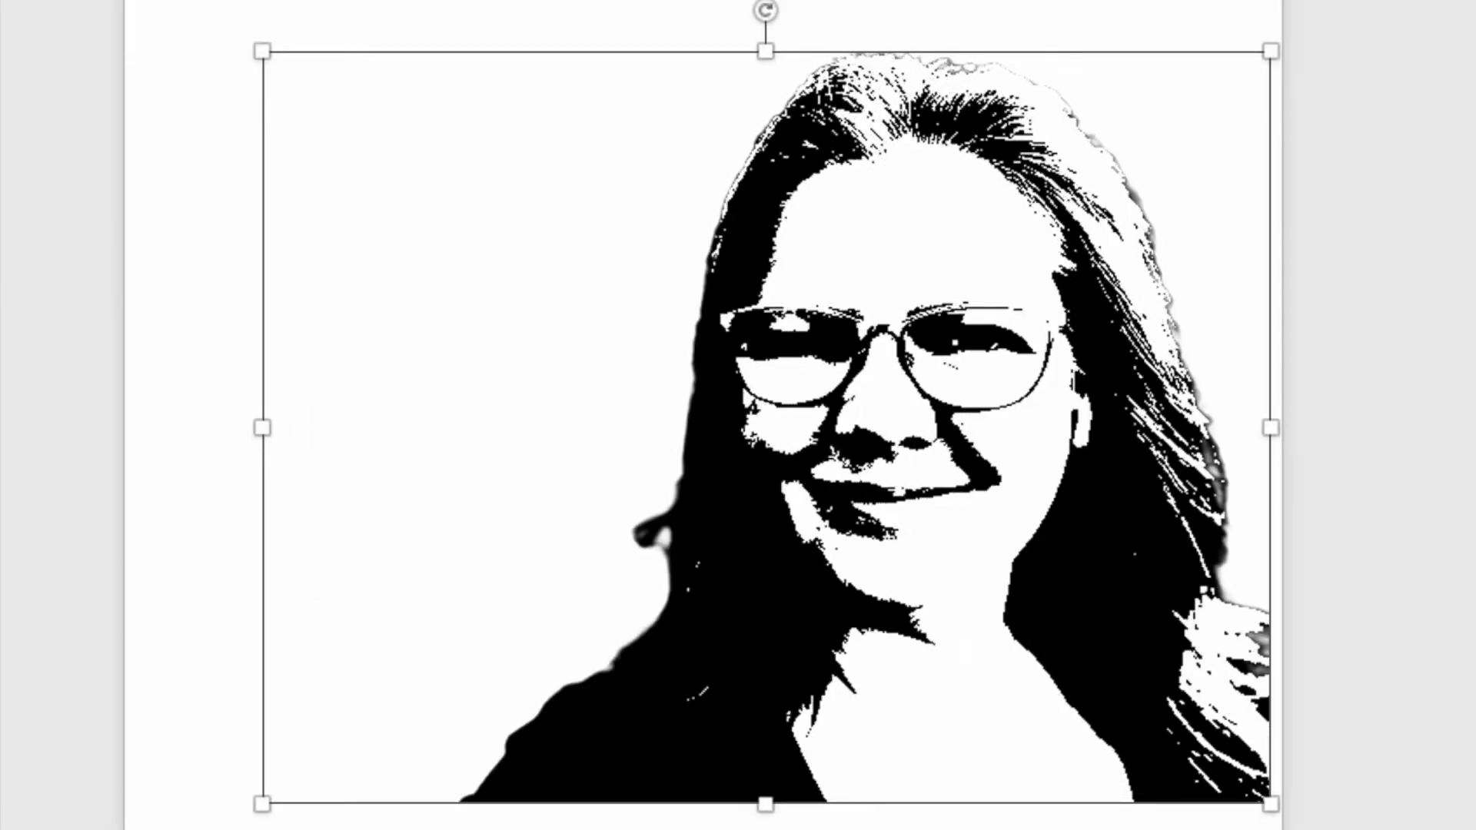
# Start saving the document and choose a storage place for it.
pyautogui.click(122, 144)
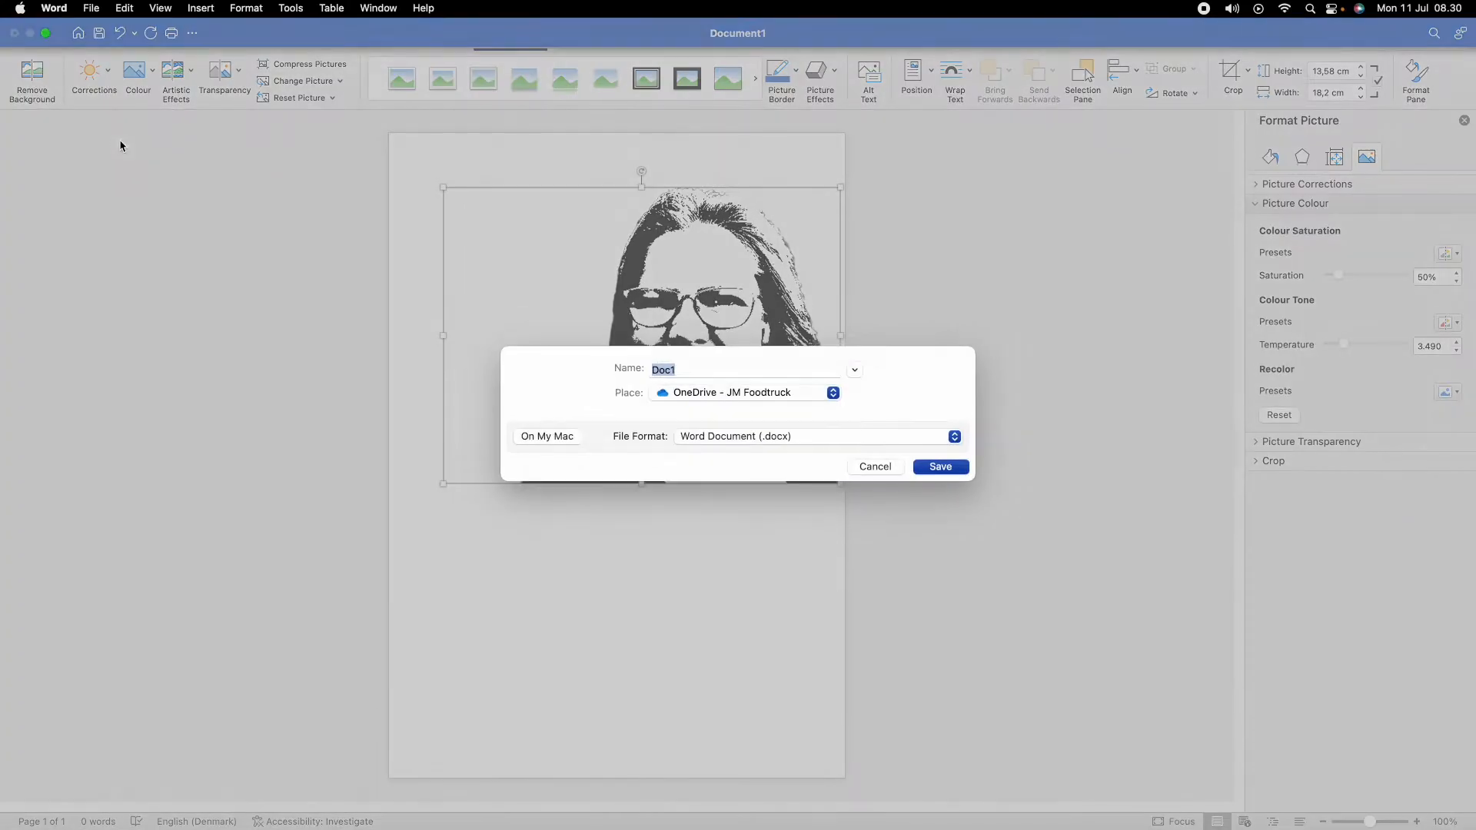
pyautogui.click(834, 395)
pyautogui.click(814, 422)
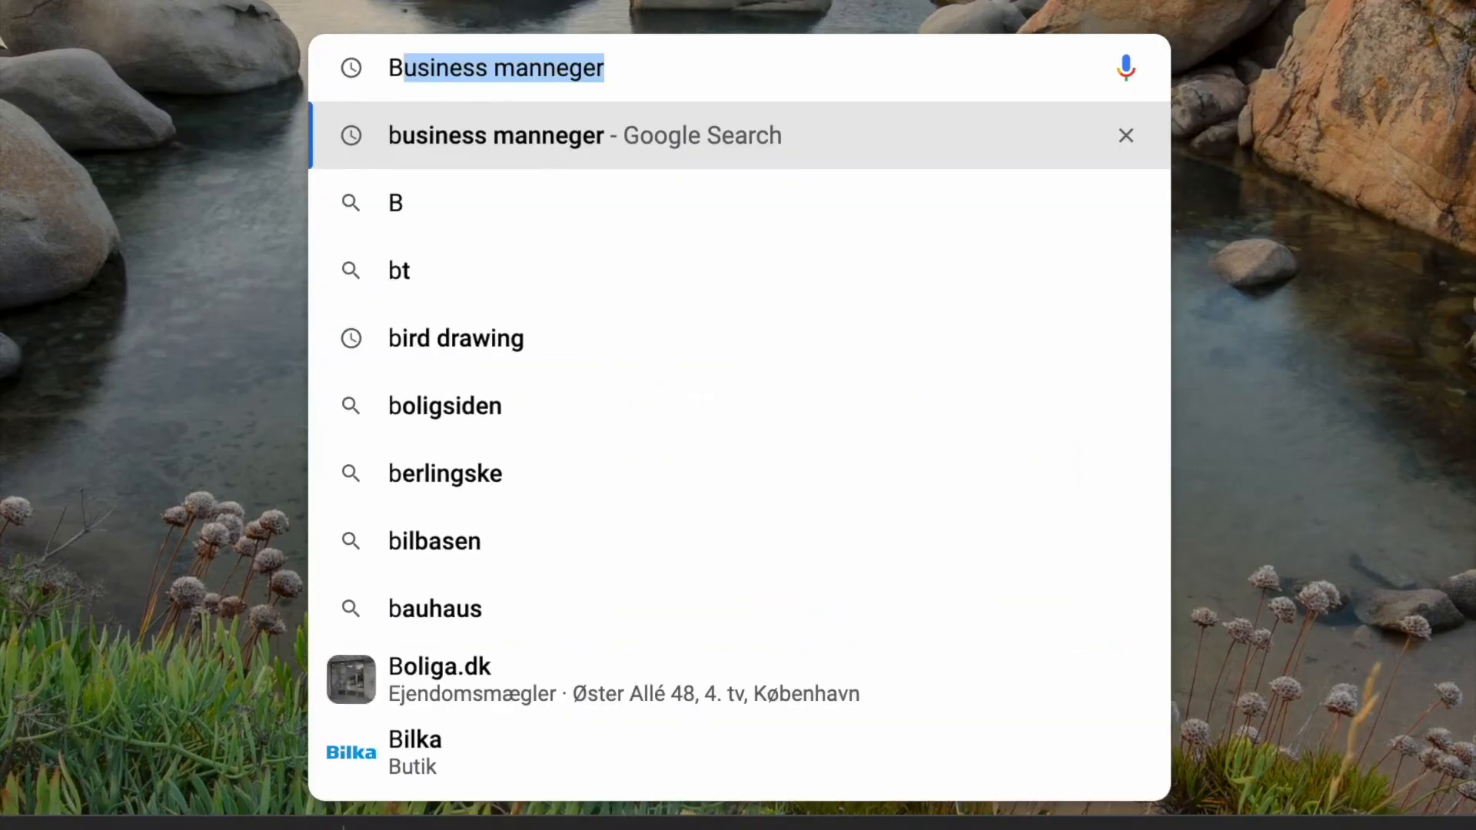
# Switch to Chrome and search Google for "Britney spears".
pyautogui.write('ritney')
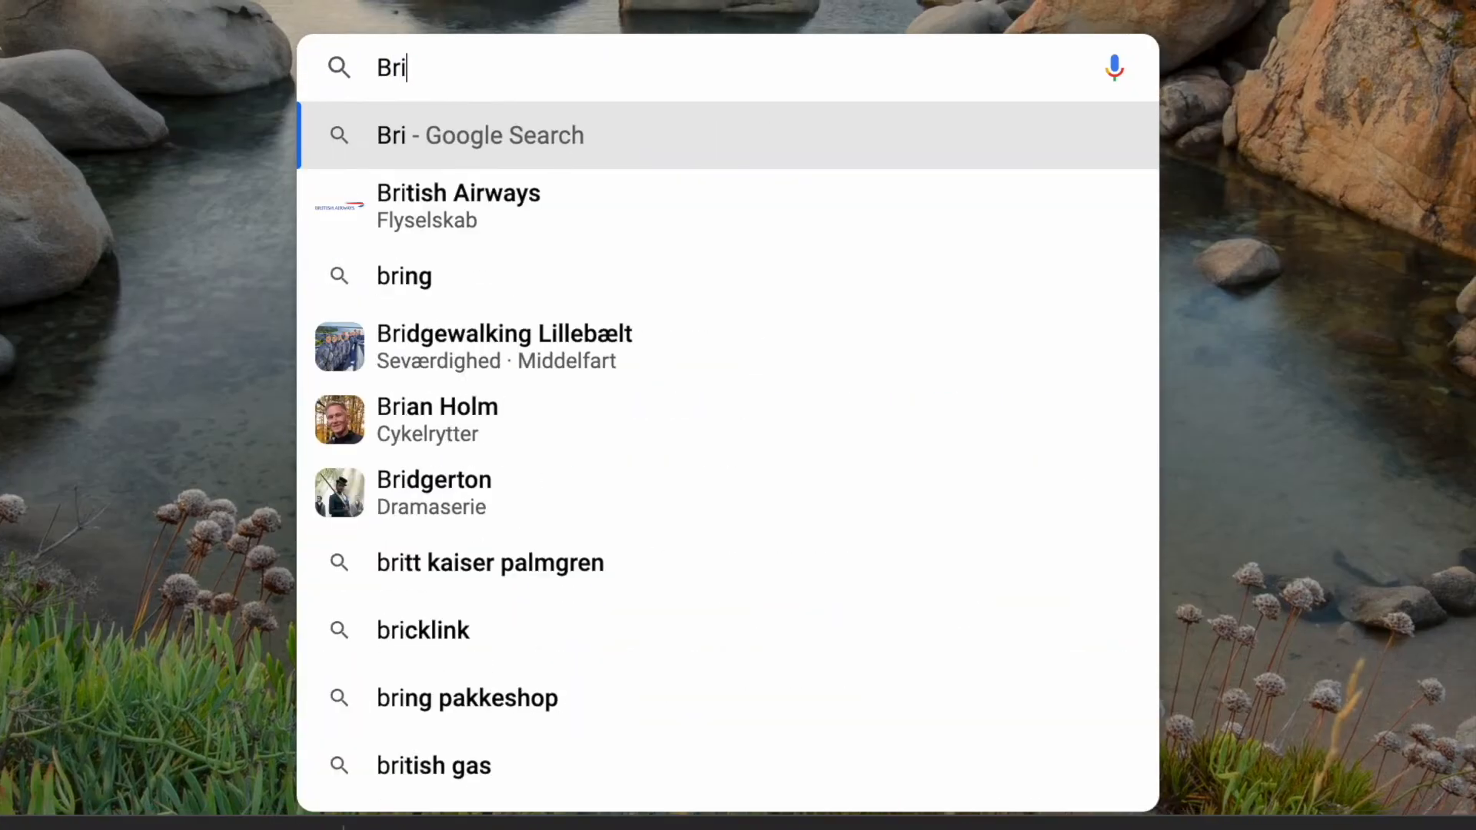
pyautogui.write(' so')
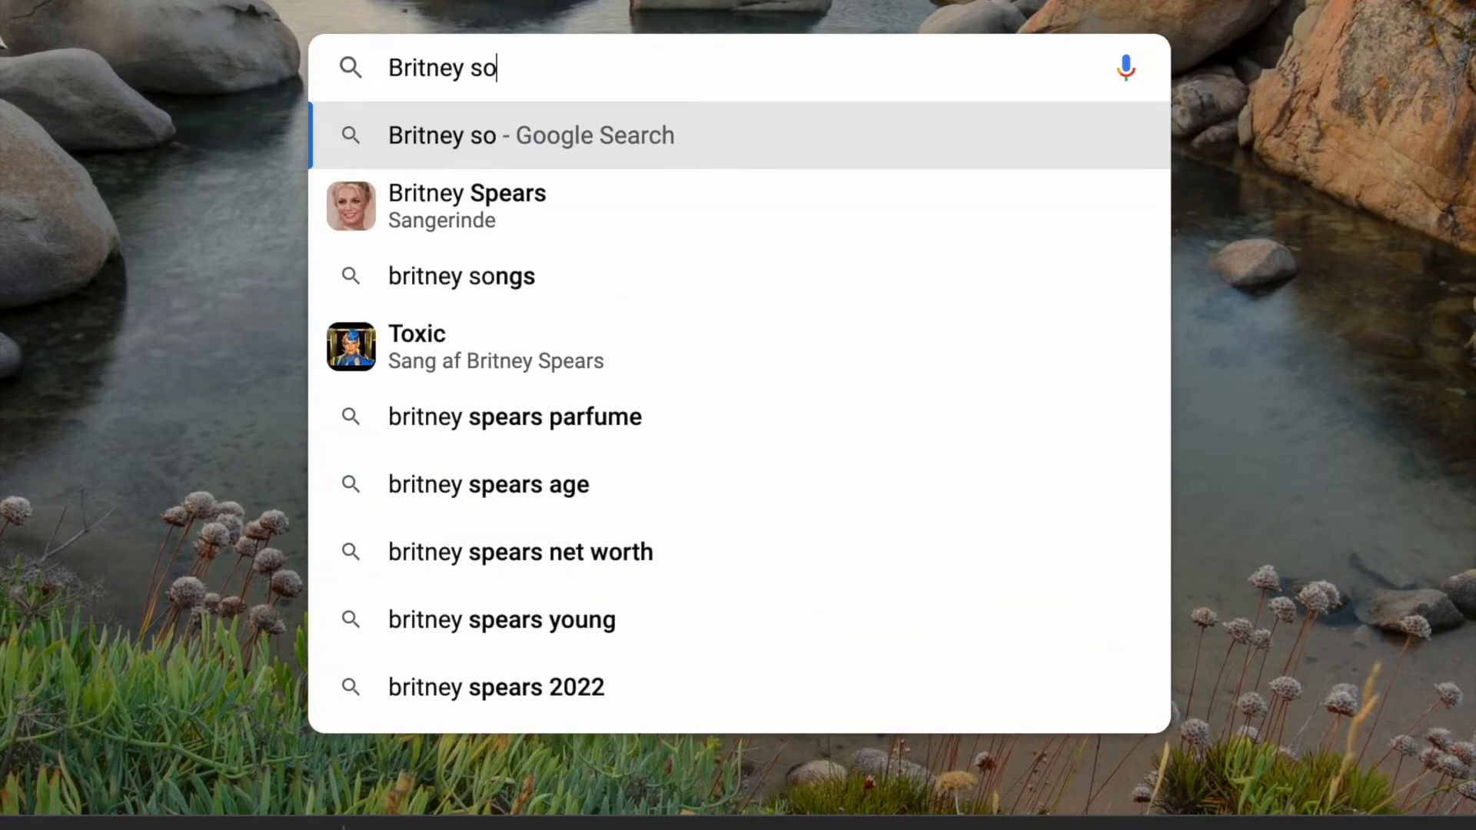
pyautogui.press('BackSpace')
pyautogui.write('pears')
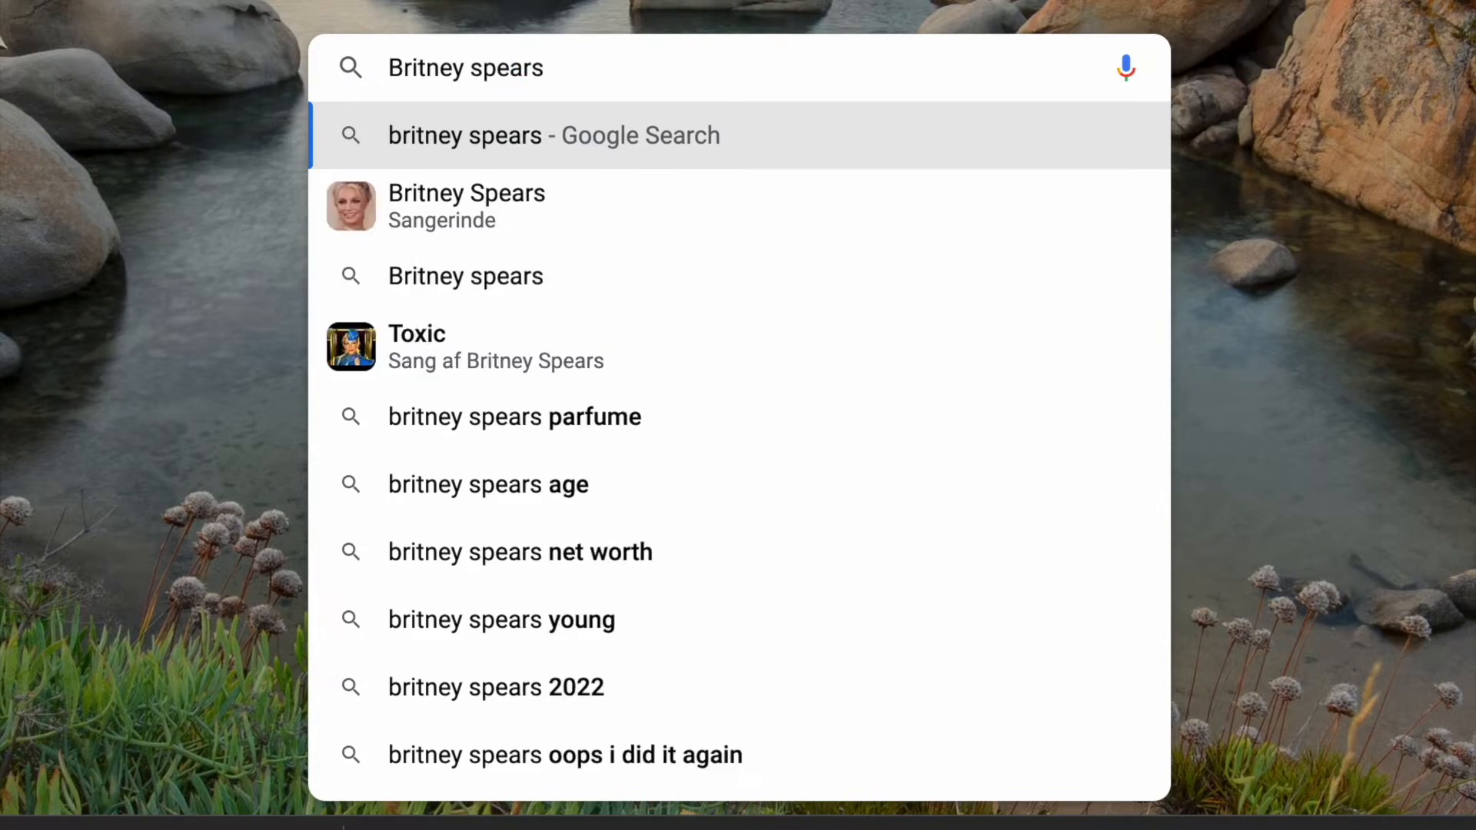
pyautogui.press('Return')
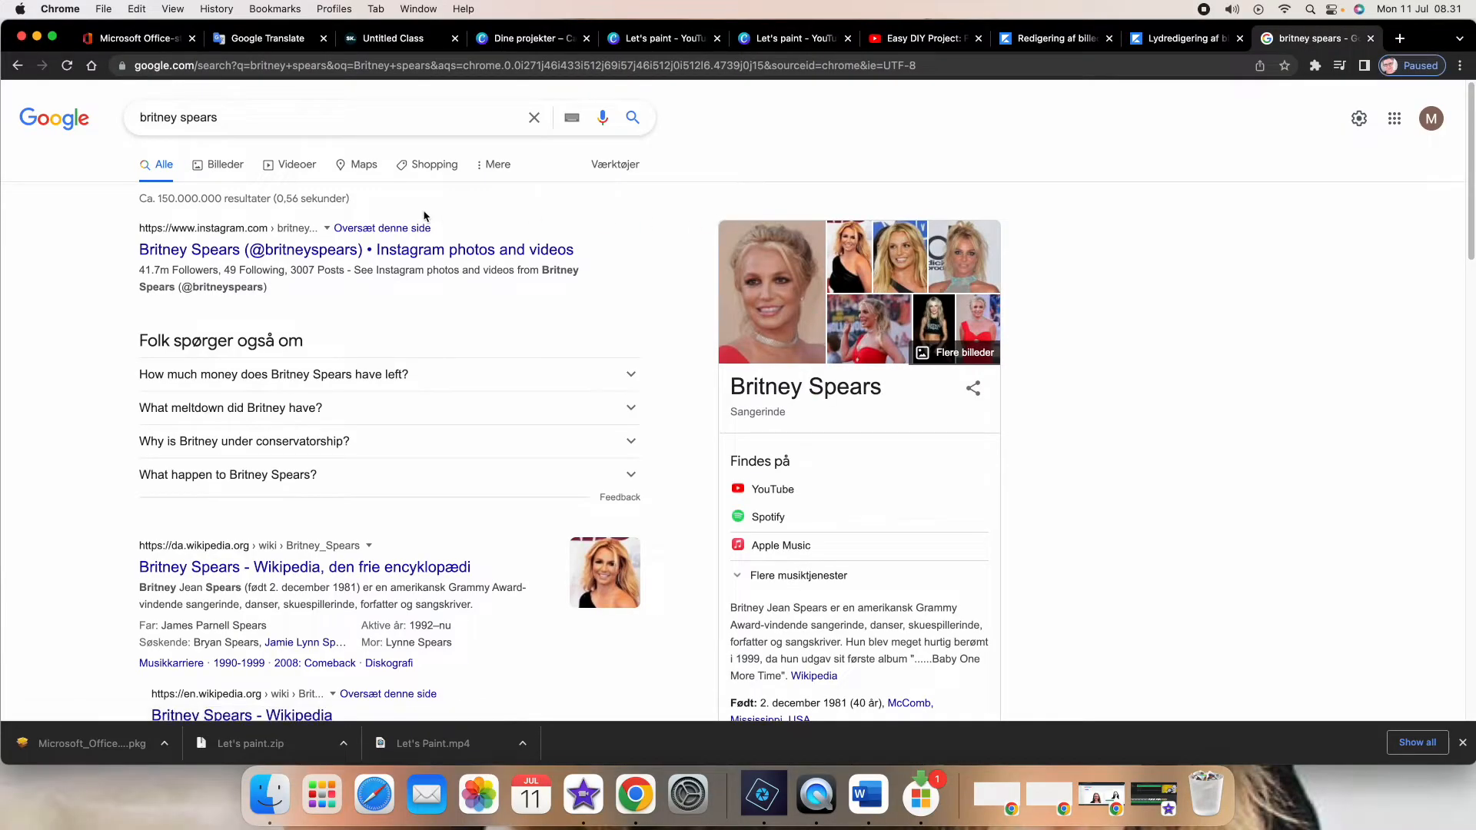
# Show the image results and refine the search to "britney spears portrait".
pyautogui.click(227, 165)
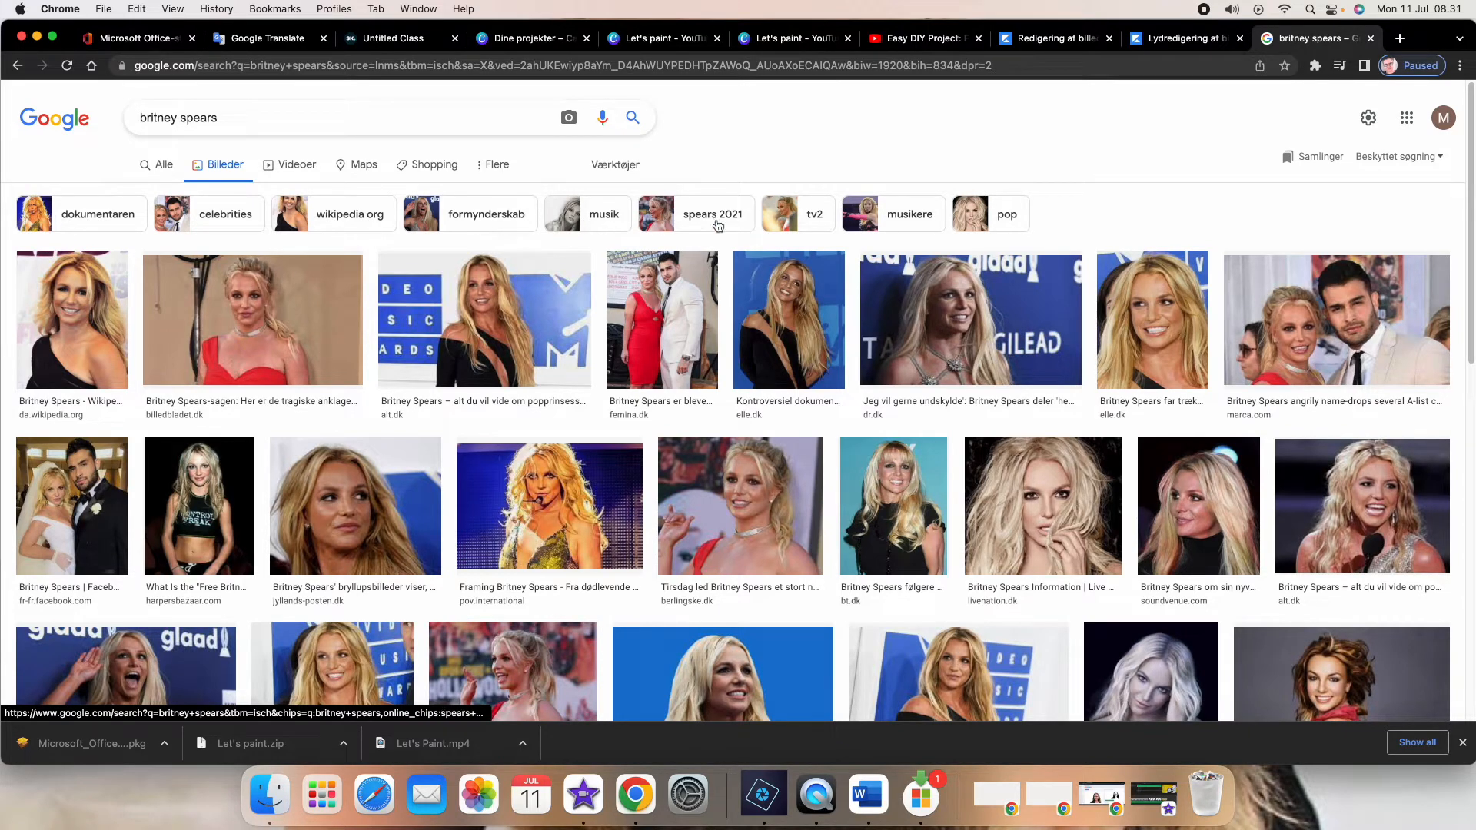
pyautogui.click(346, 117)
pyautogui.write('portrai')
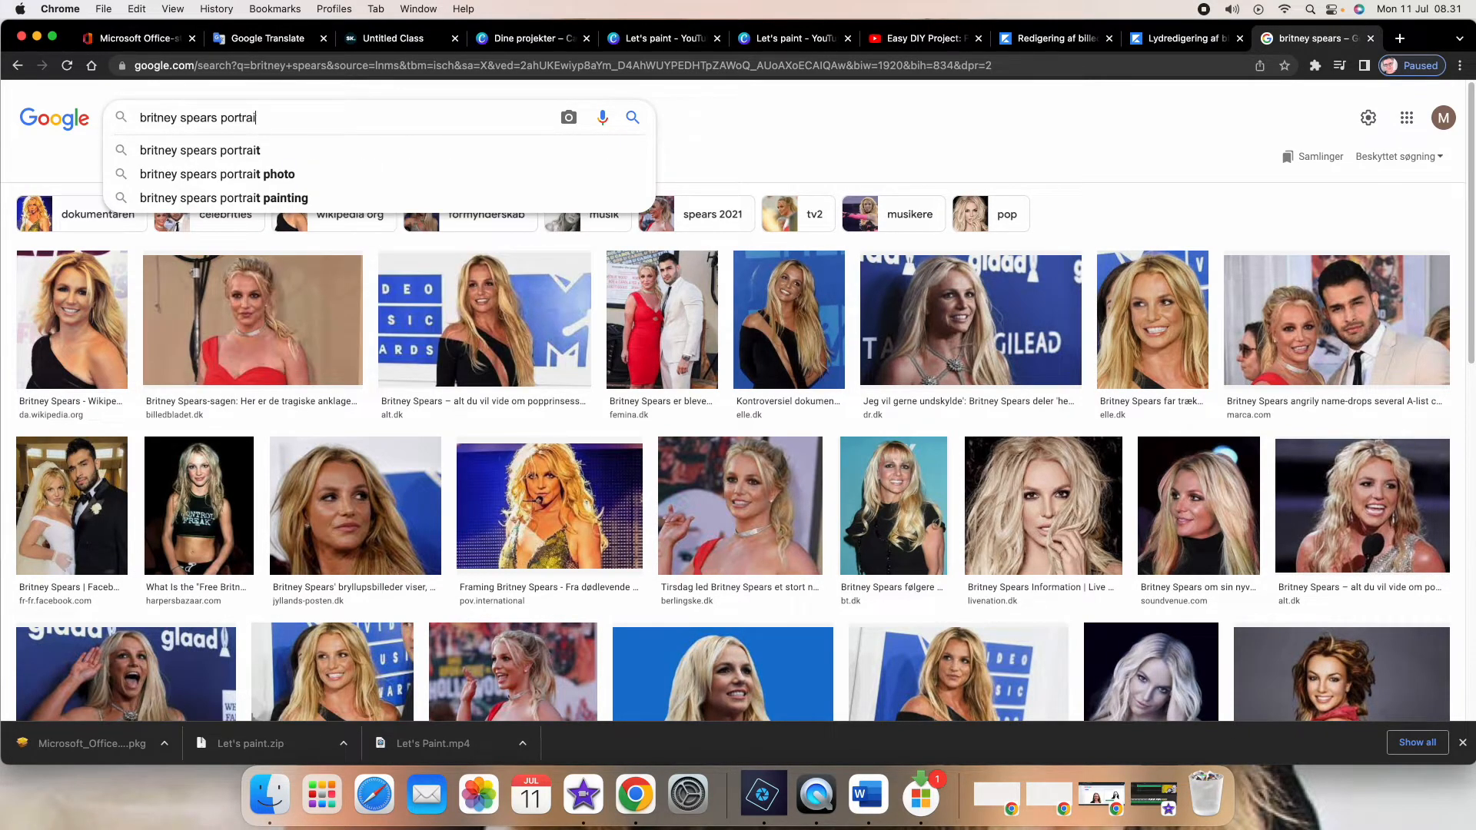
pyautogui.write('t')
pyautogui.press('Return')
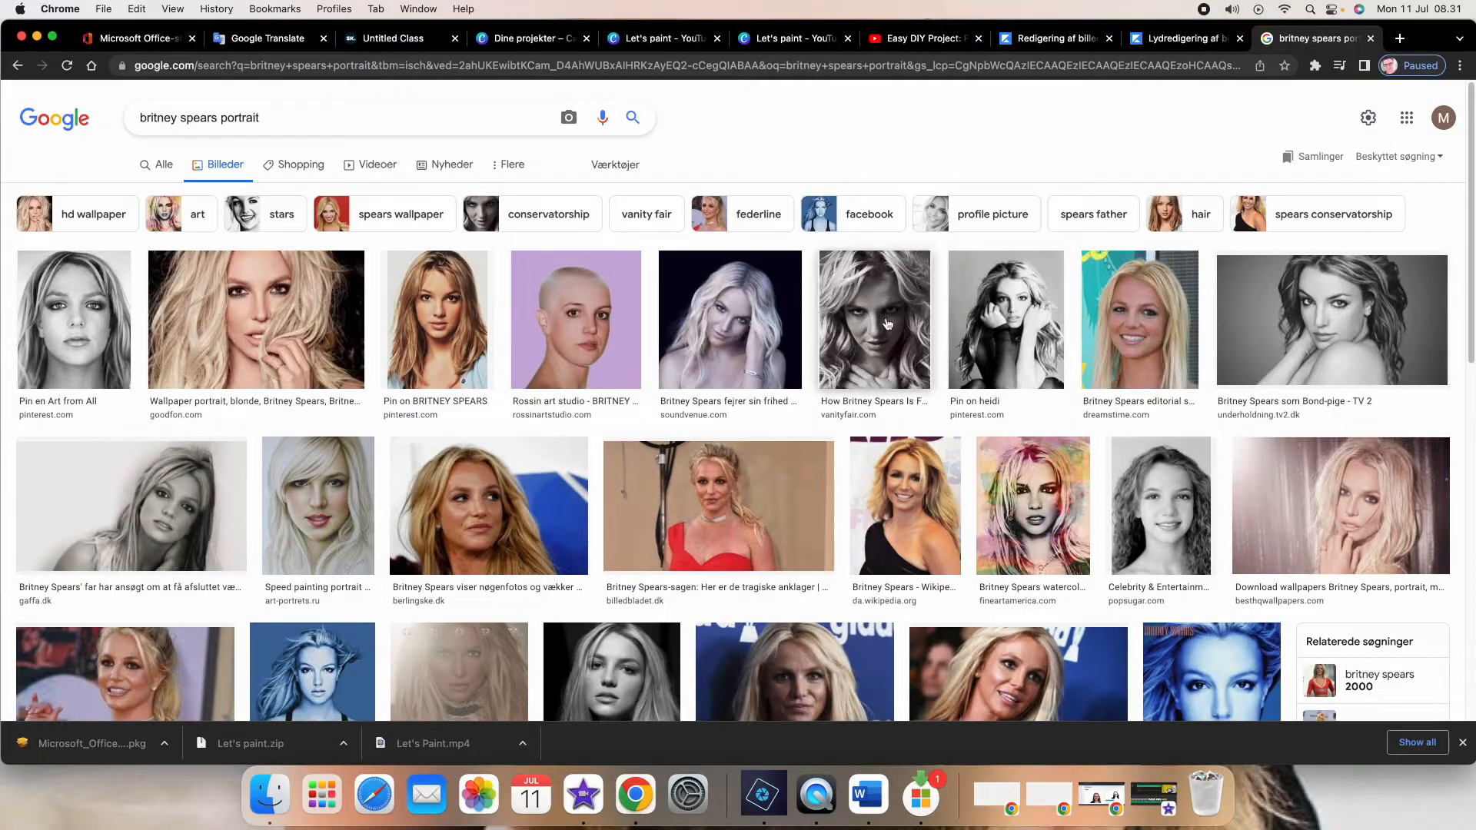
# Save the black-and-white Vanity Fair portrait to the Downloads folder as "brit 1".
pyautogui.click(888, 327)
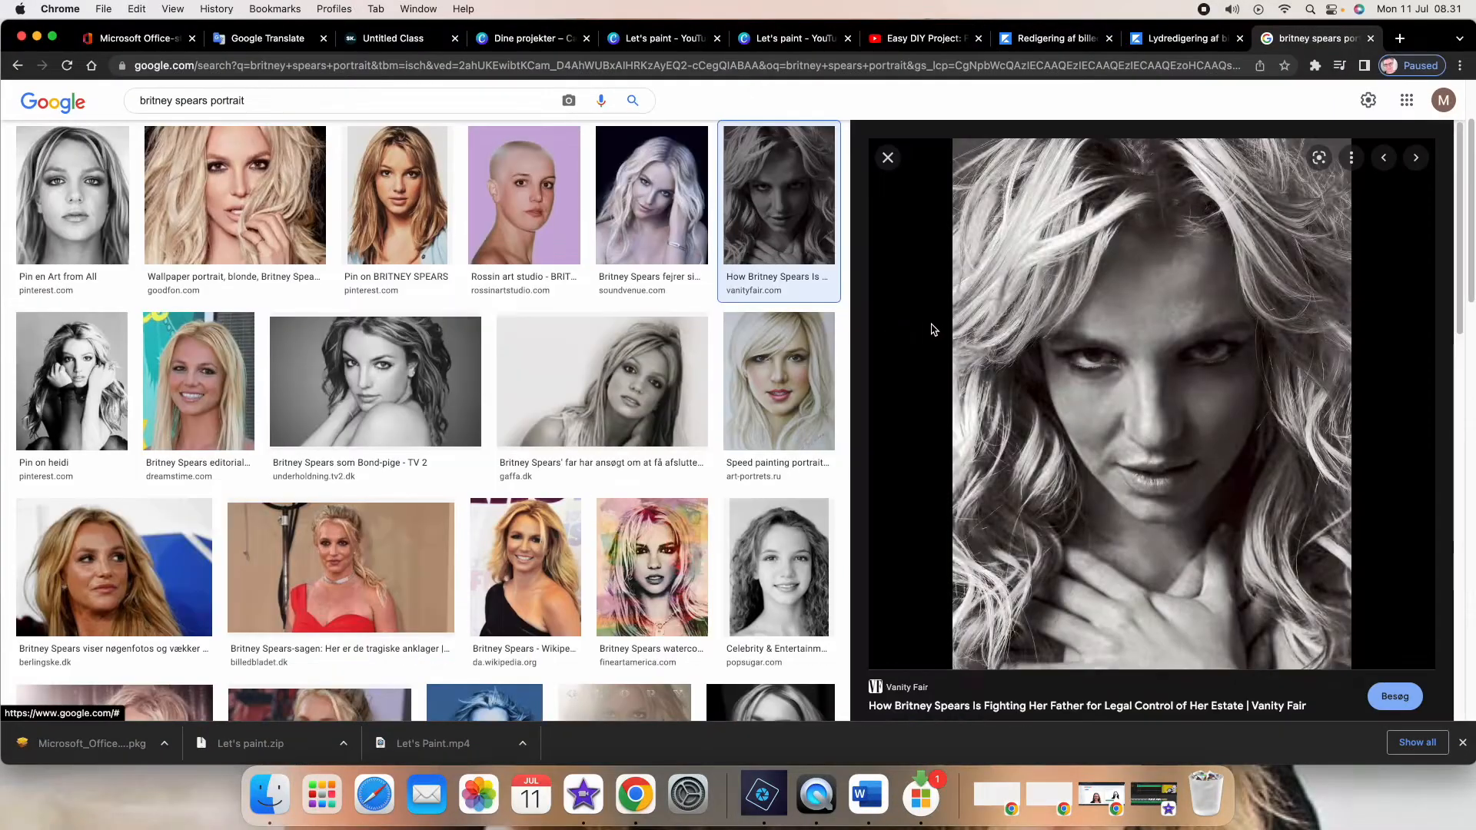
pyautogui.rightClick(1115, 359)
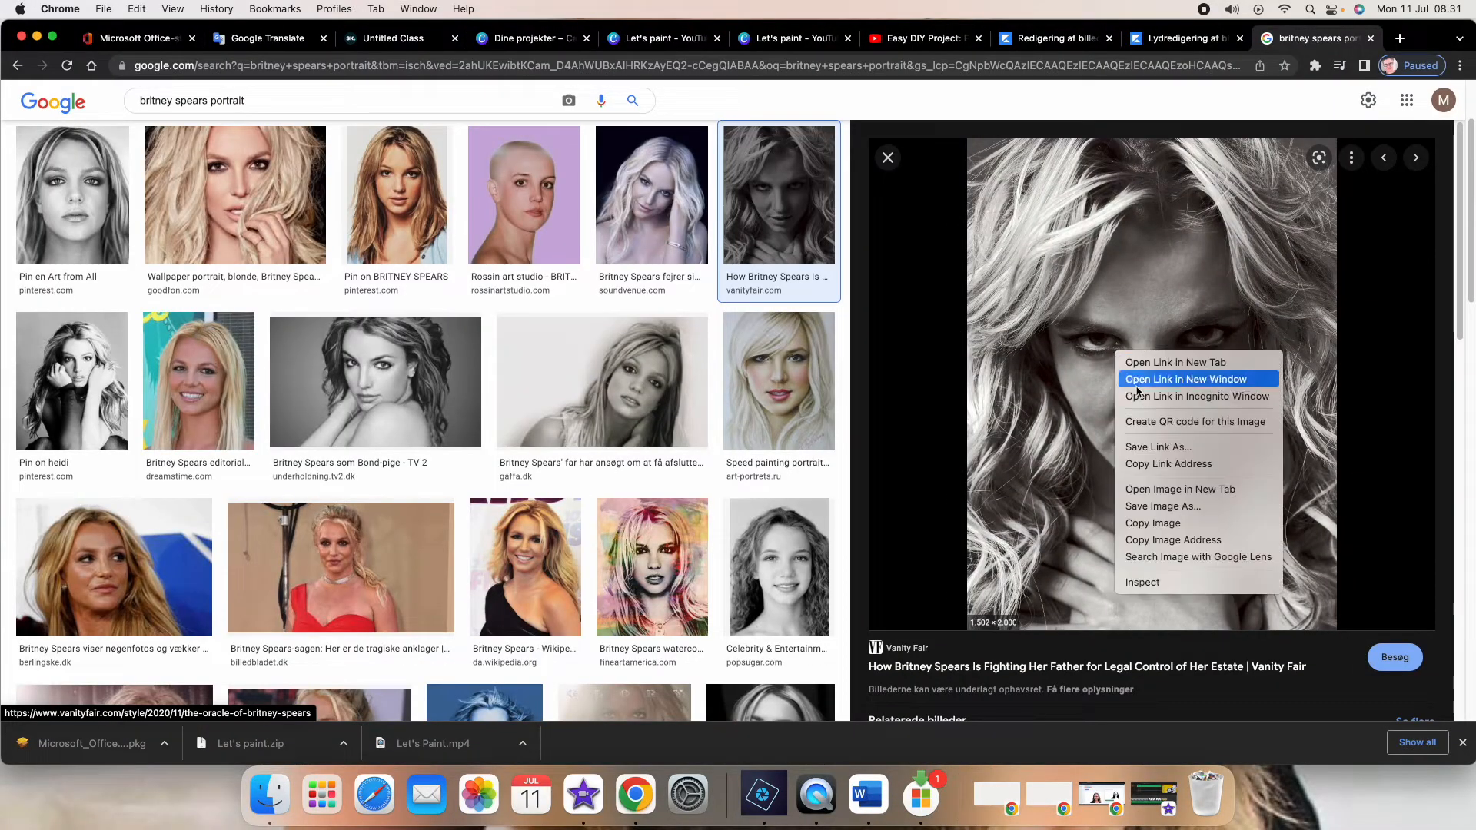
pyautogui.click(1153, 507)
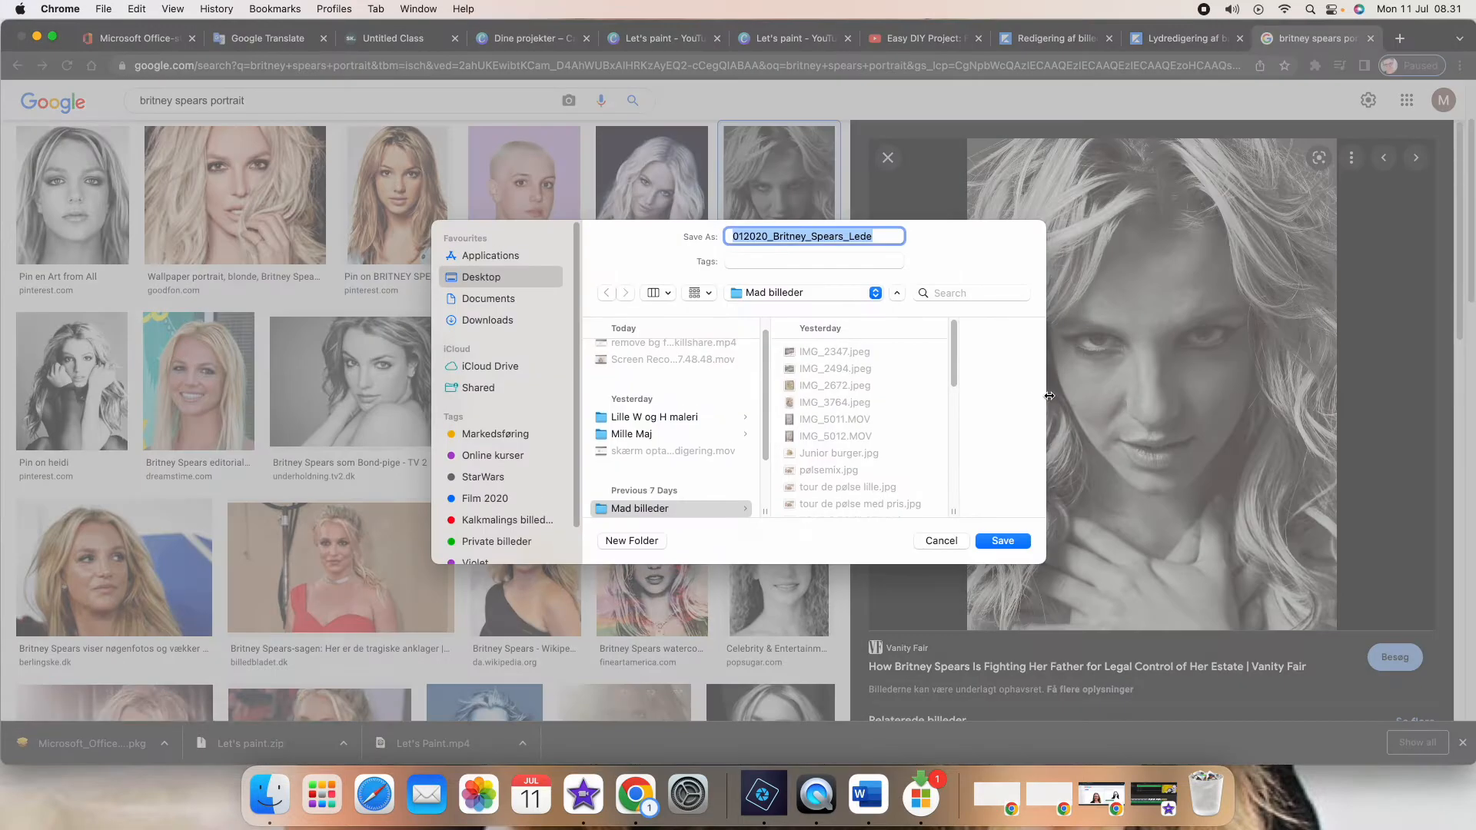
pyautogui.write('brit 1')
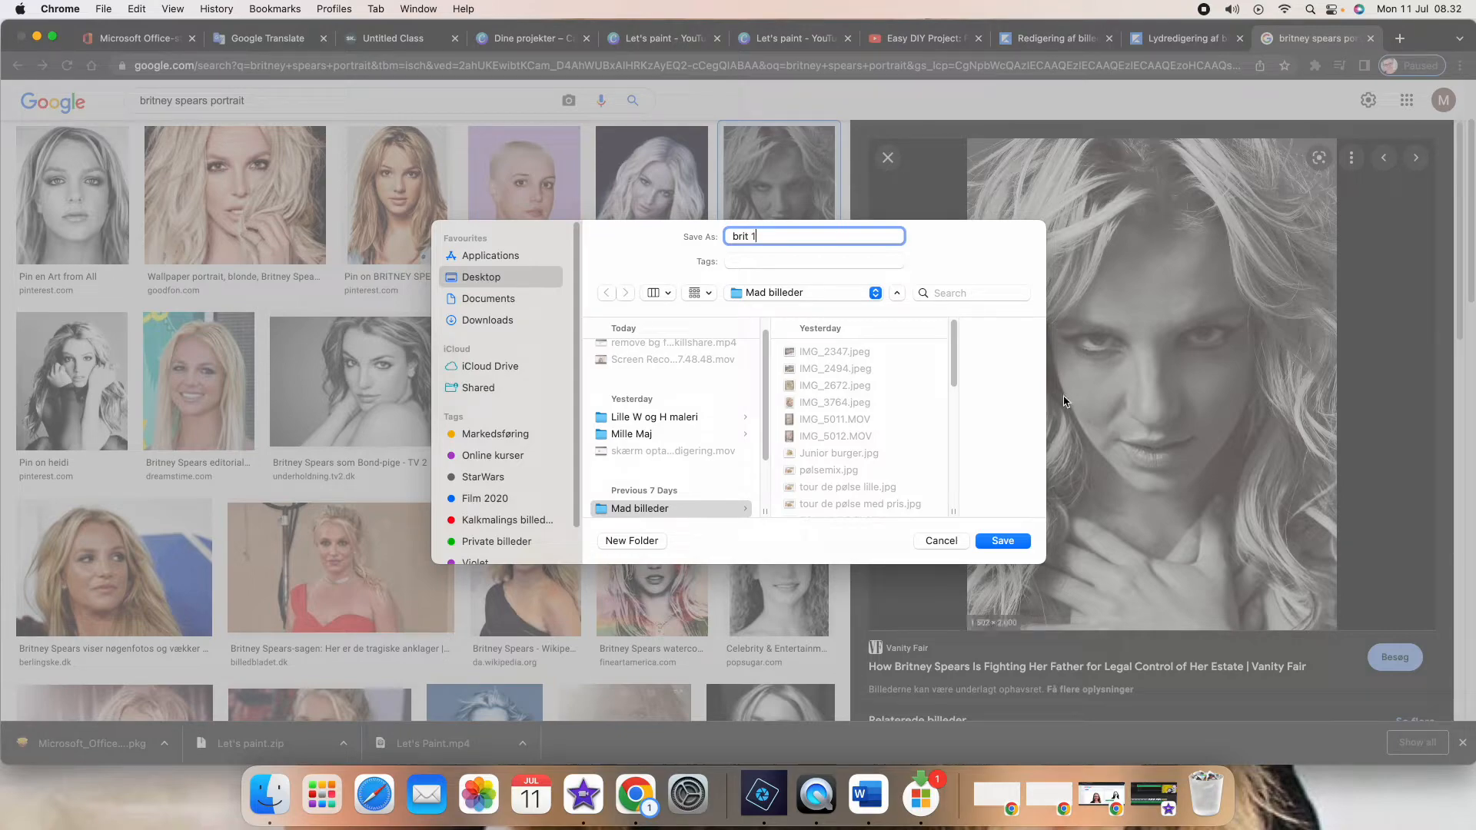
pyautogui.click(456, 326)
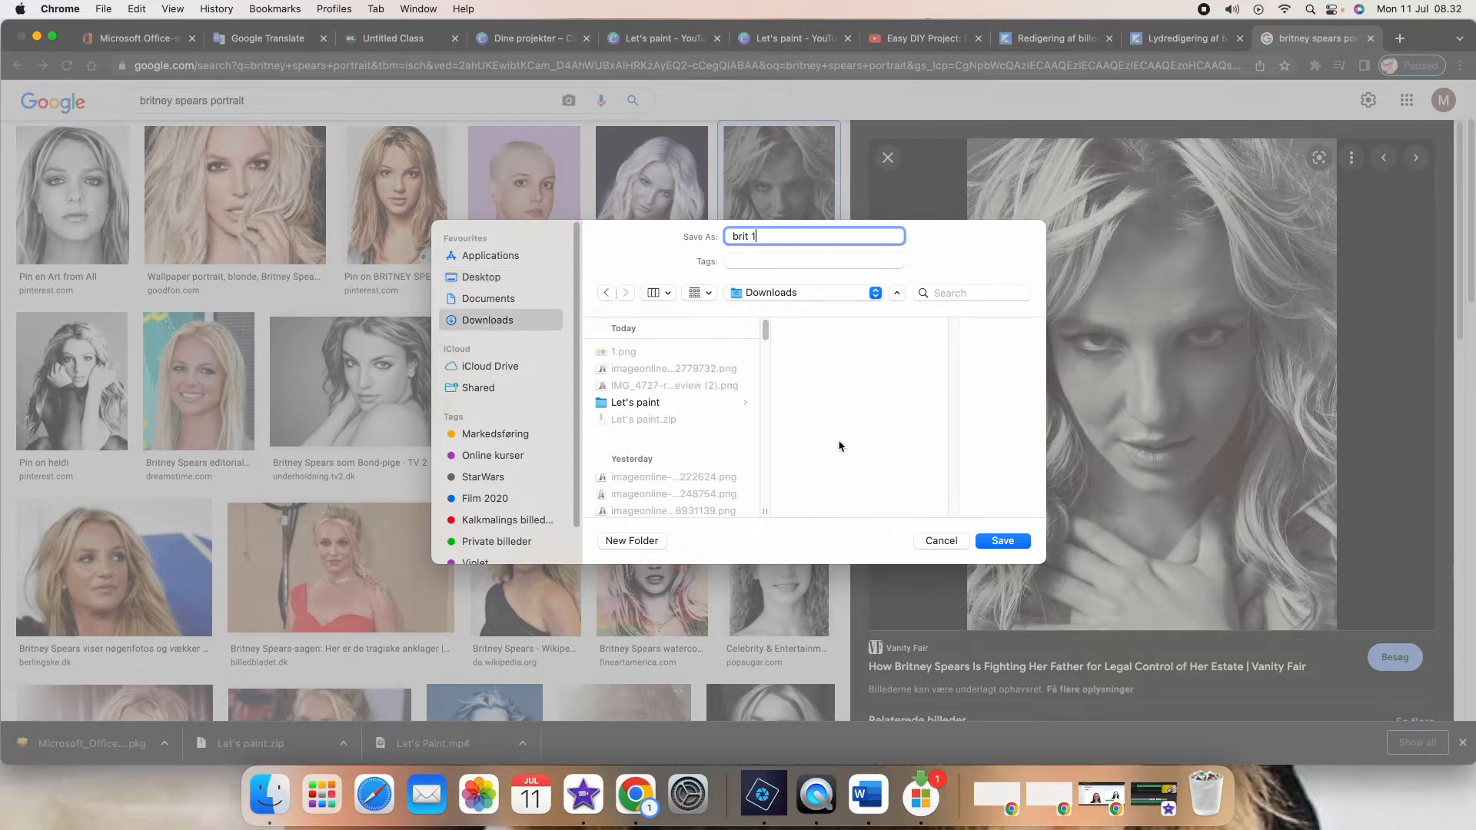
pyautogui.click(998, 542)
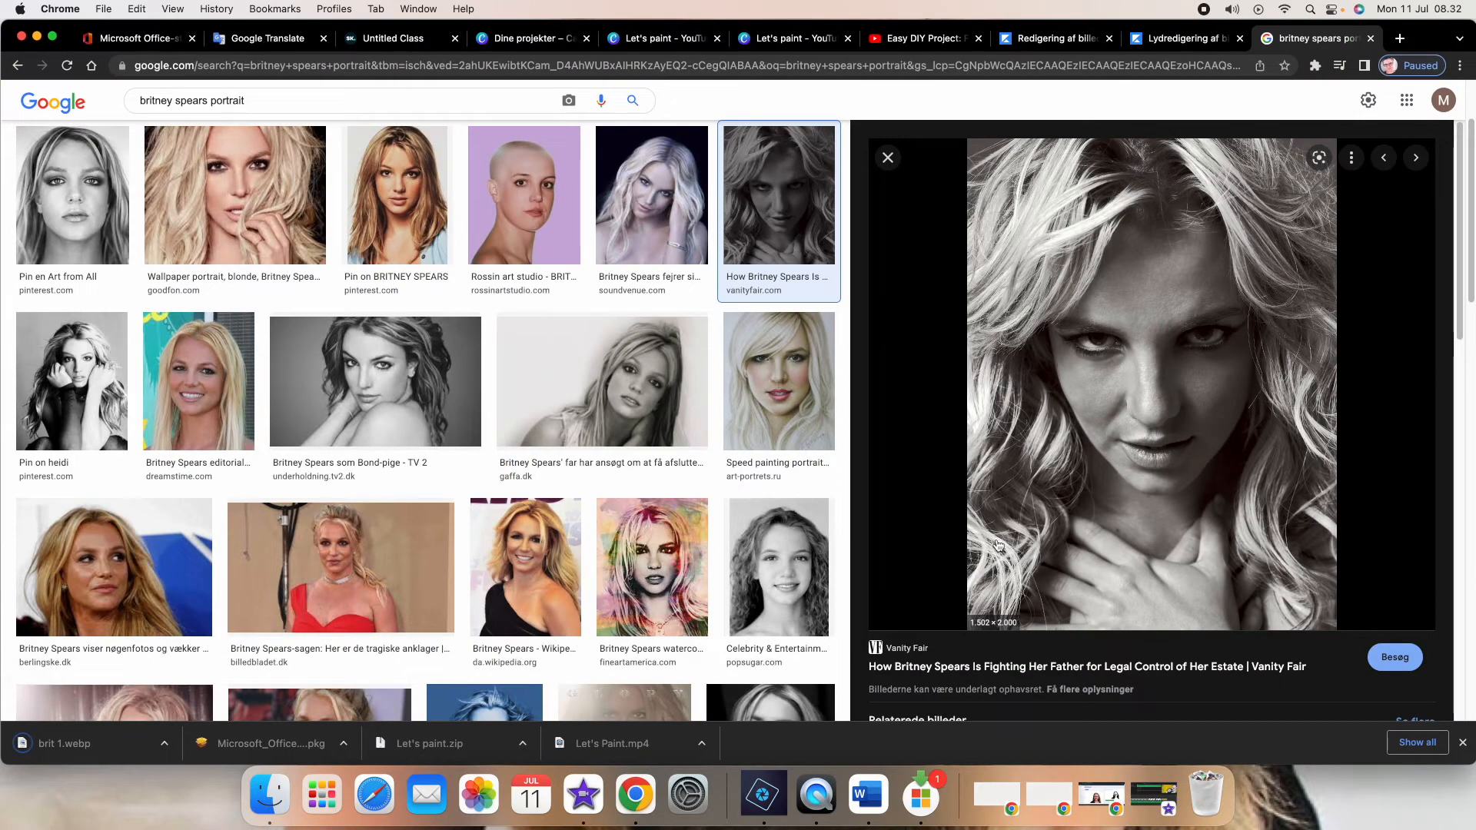
# Save the blonde wallpaper portrait from goodfon.com to the Downloads folder as "brit 2".
pyautogui.click(238, 198)
pyautogui.rightClick(1069, 287)
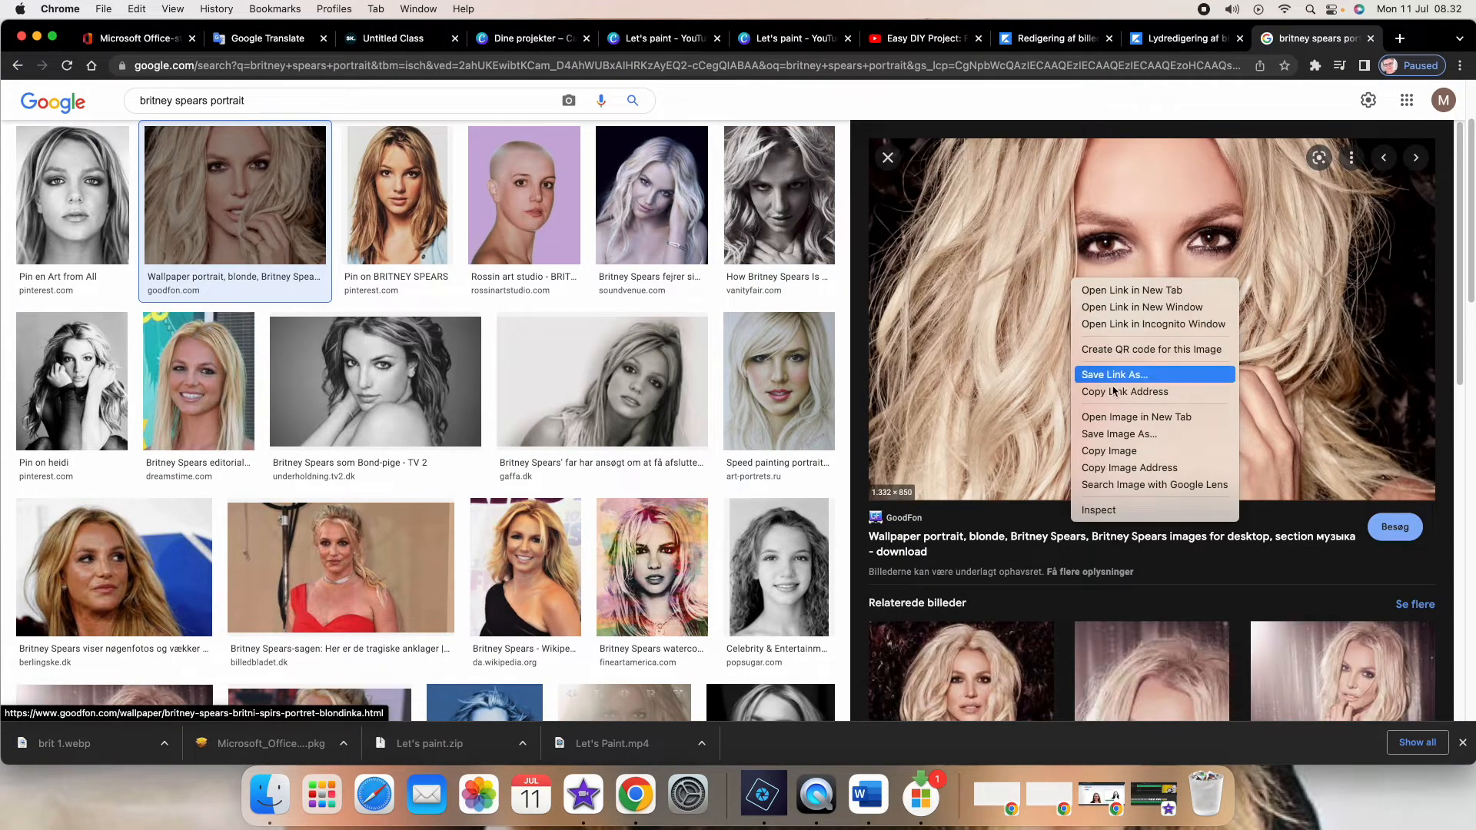
pyautogui.click(1118, 435)
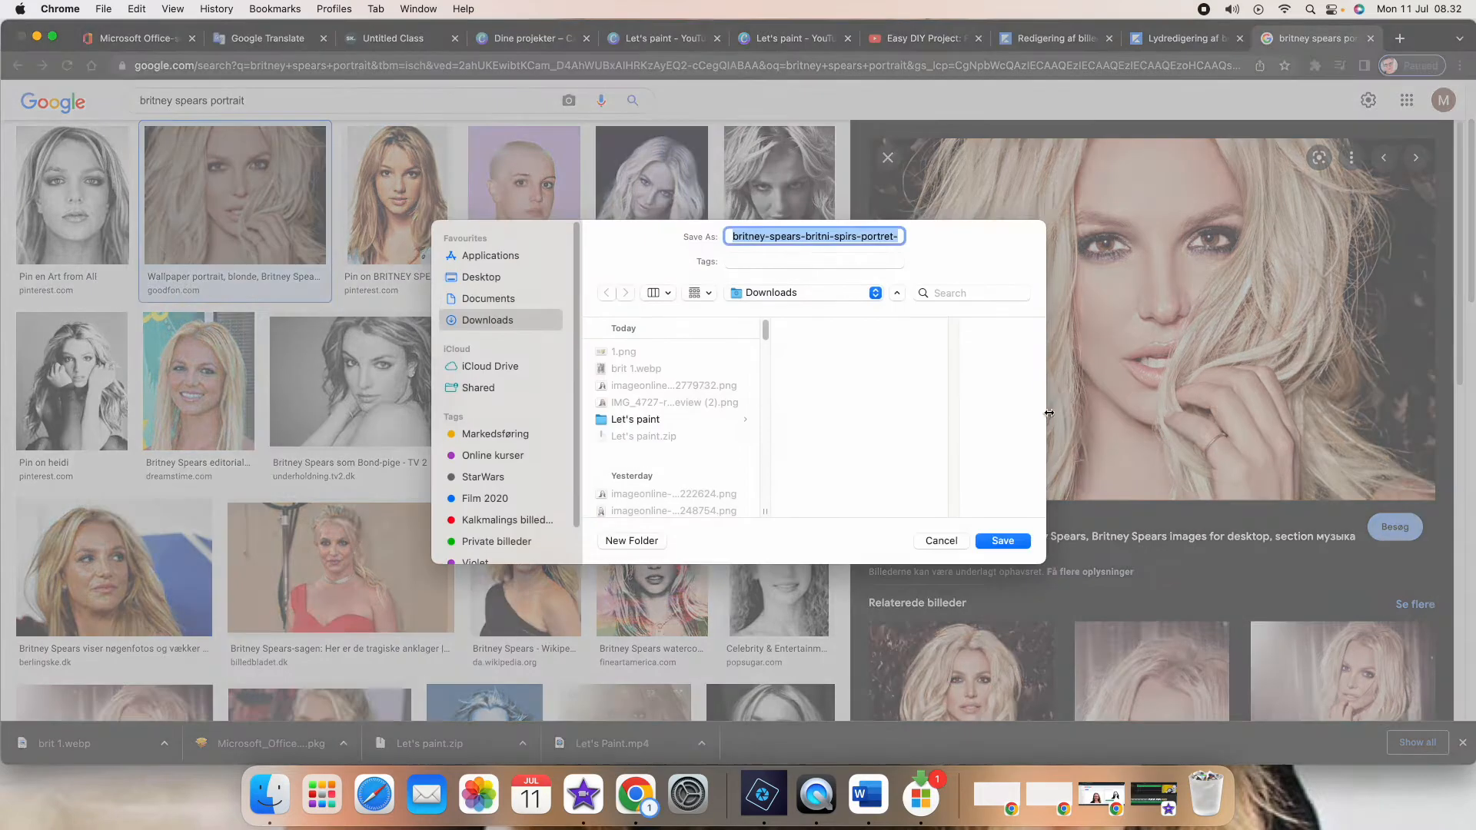
pyautogui.write('be')
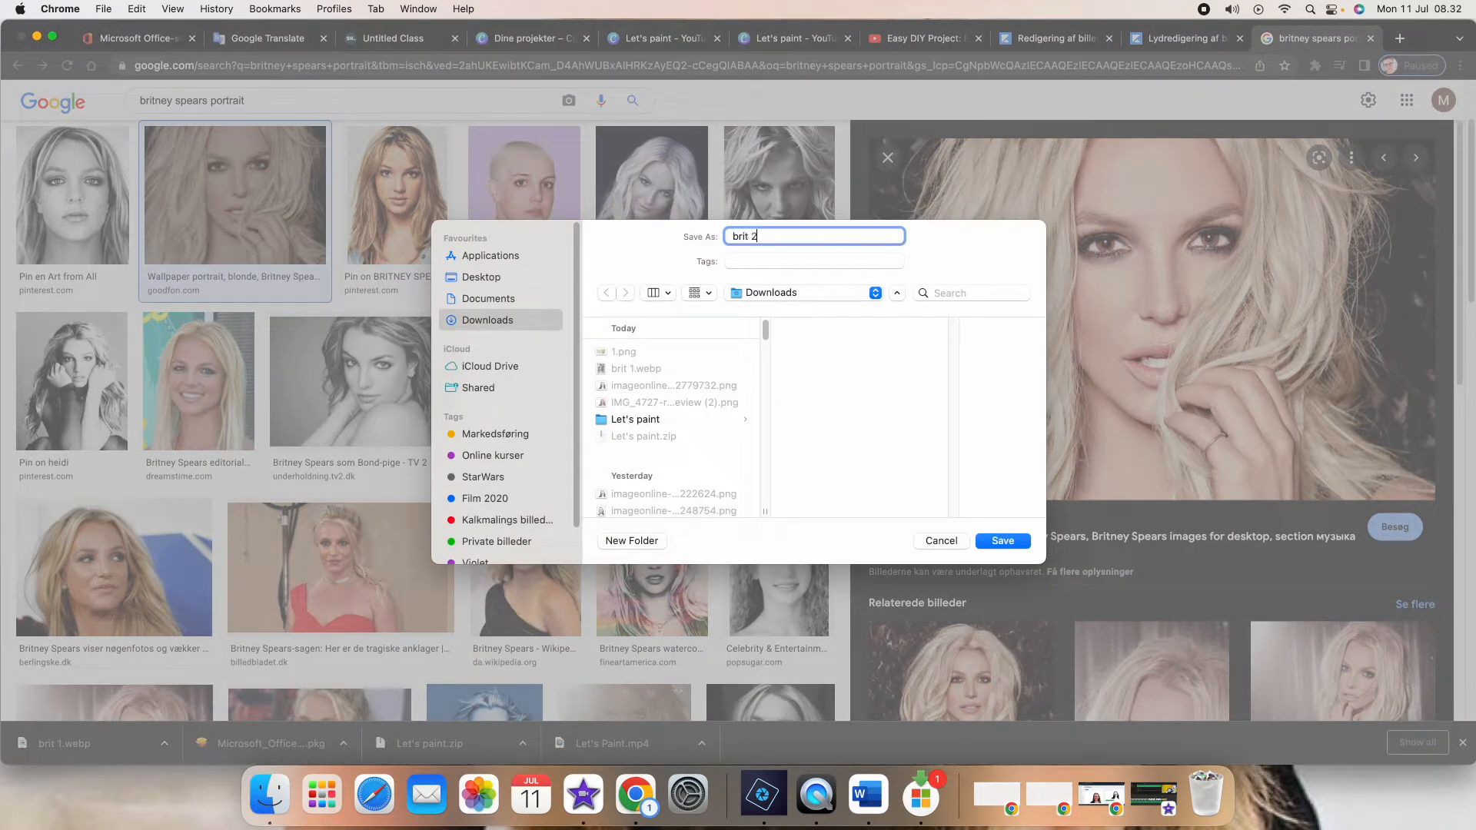
pyautogui.click(1001, 541)
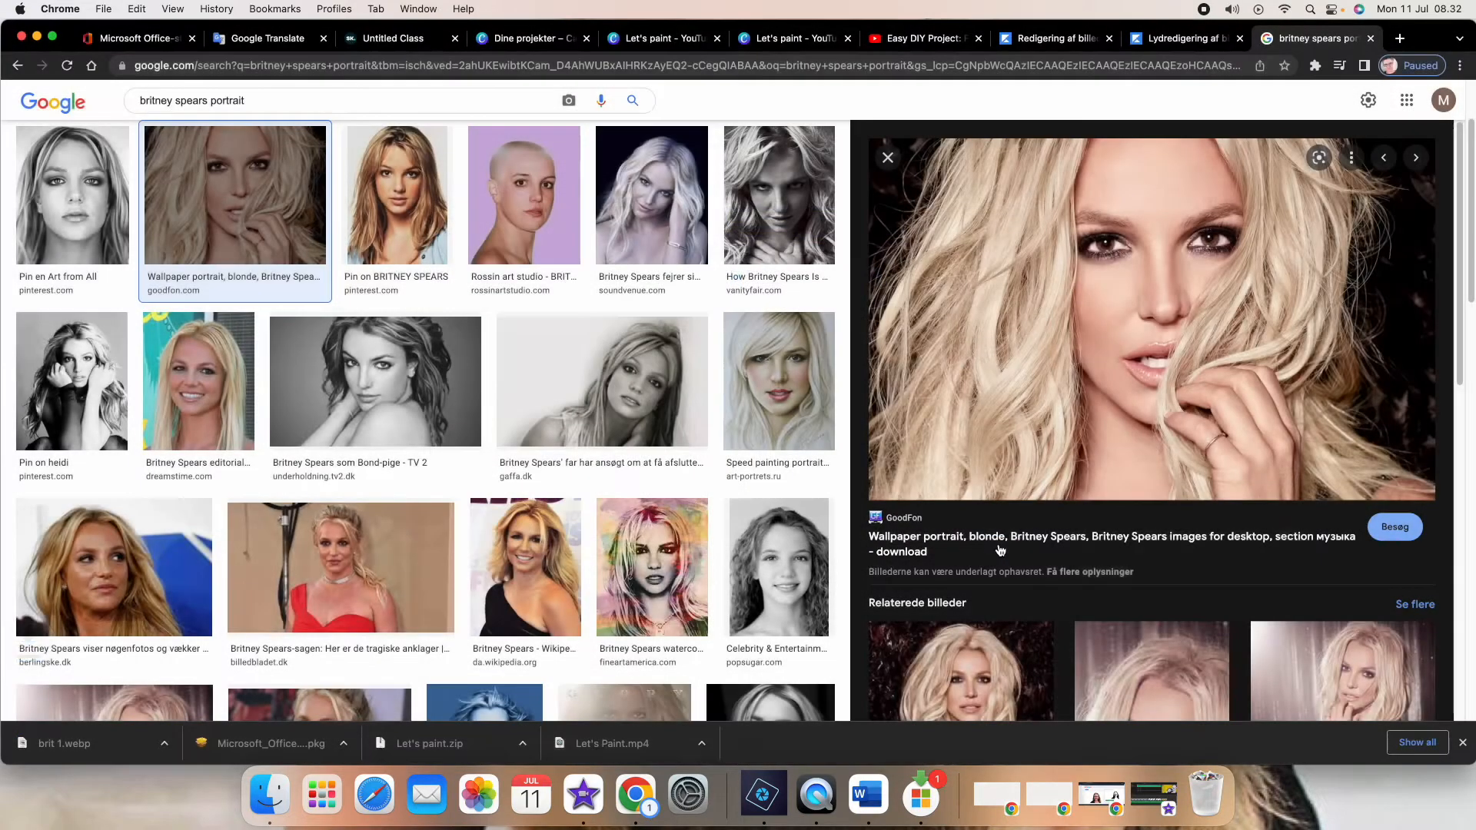
# Try to save the related "Britney Spears - Baby One More Time" image to the Downloads folder as "brit 3".
pyautogui.scroll(-5, 1009, 533)
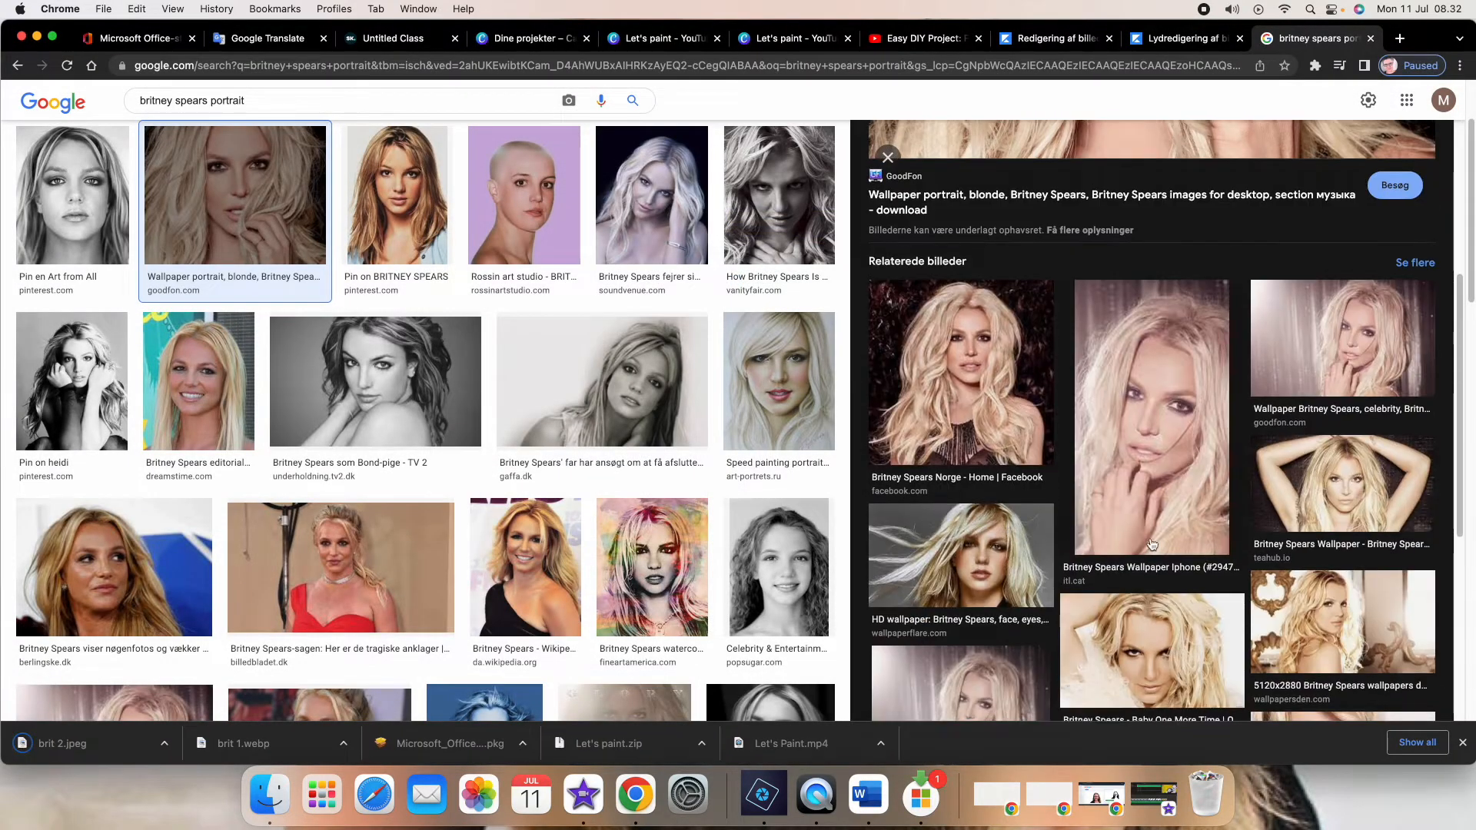
pyautogui.scroll(-2, 1003, 507)
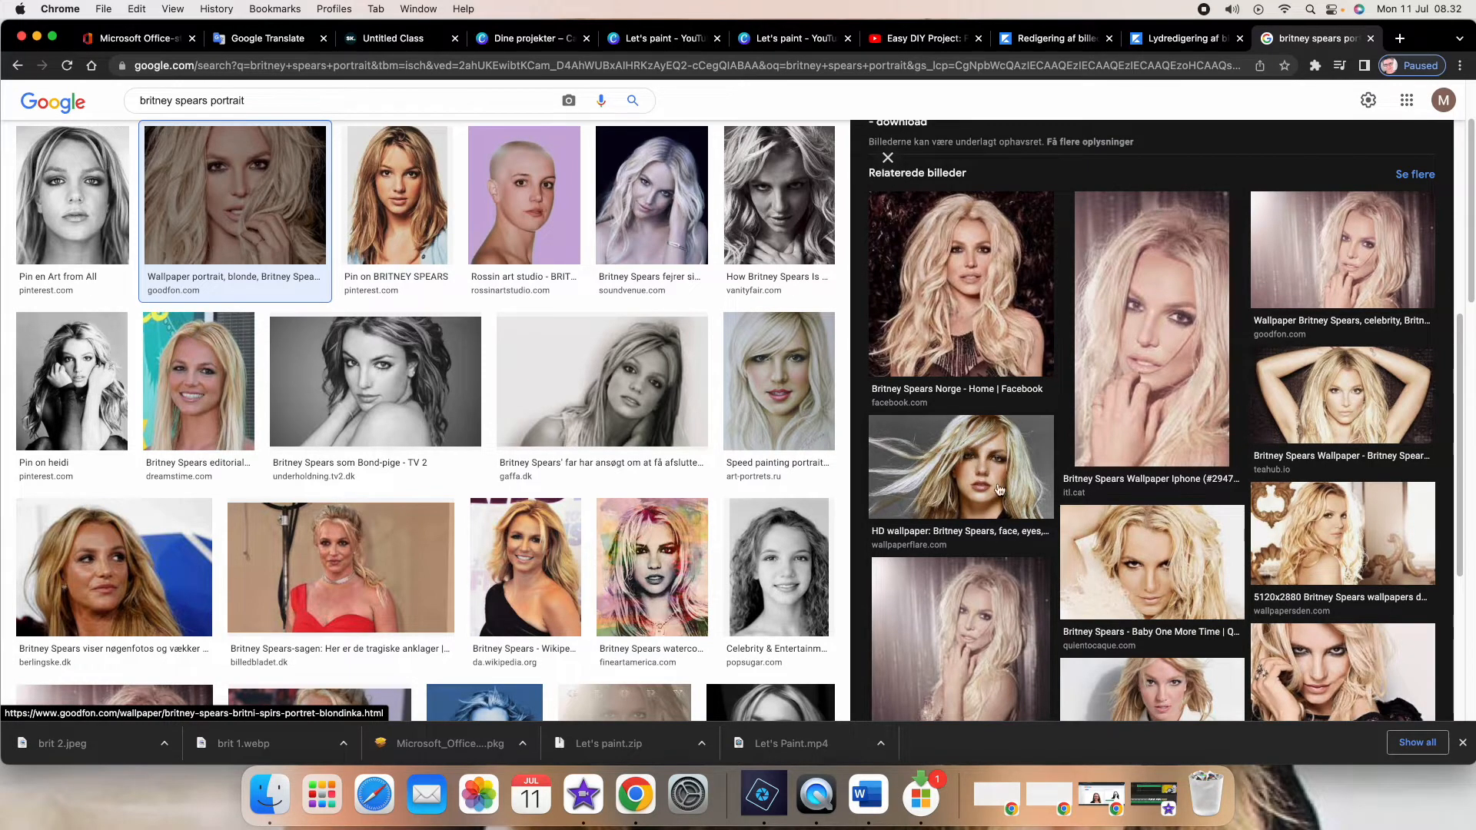
pyautogui.click(1155, 570)
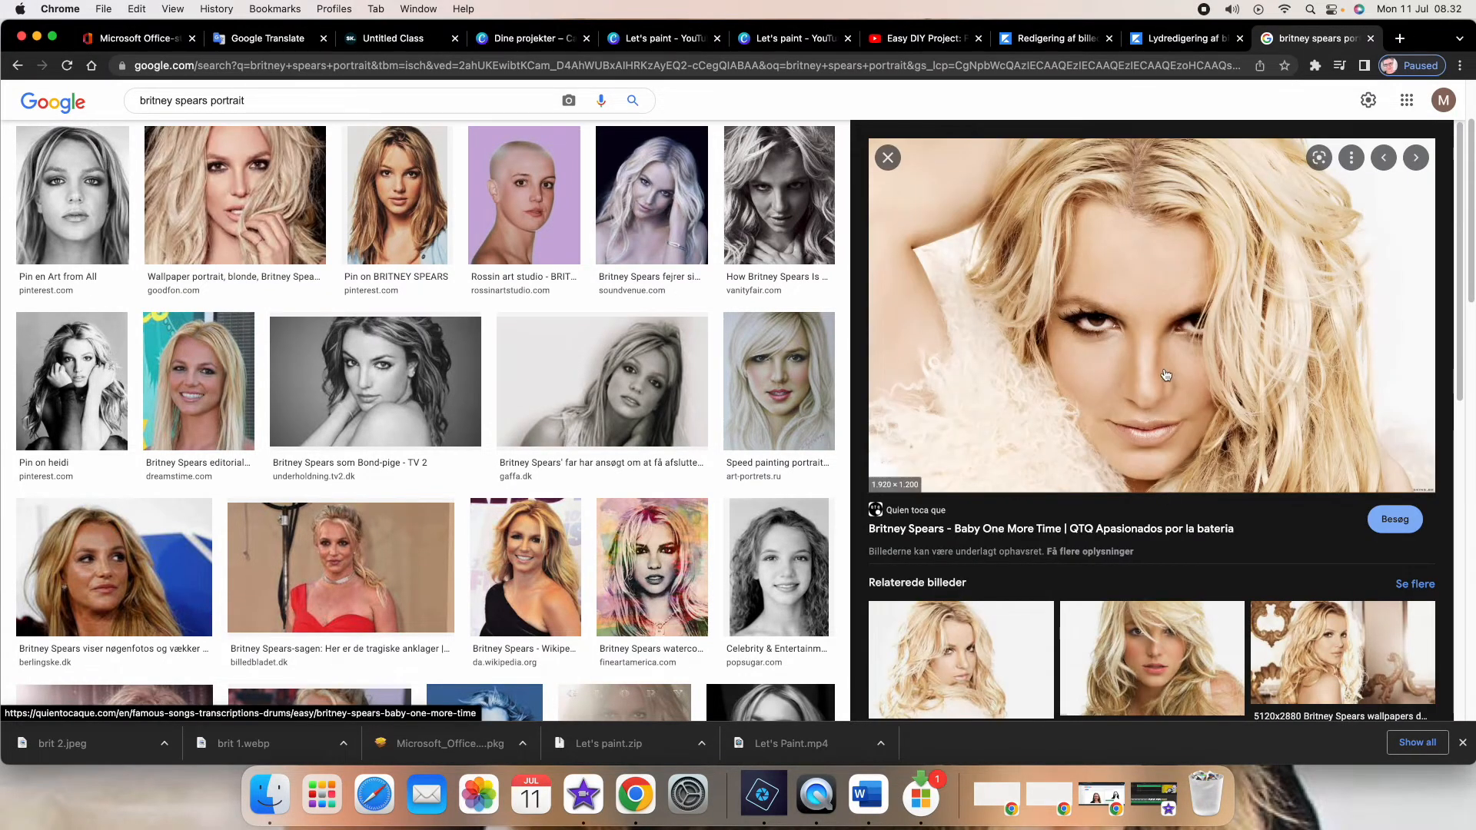
pyautogui.rightClick(1166, 375)
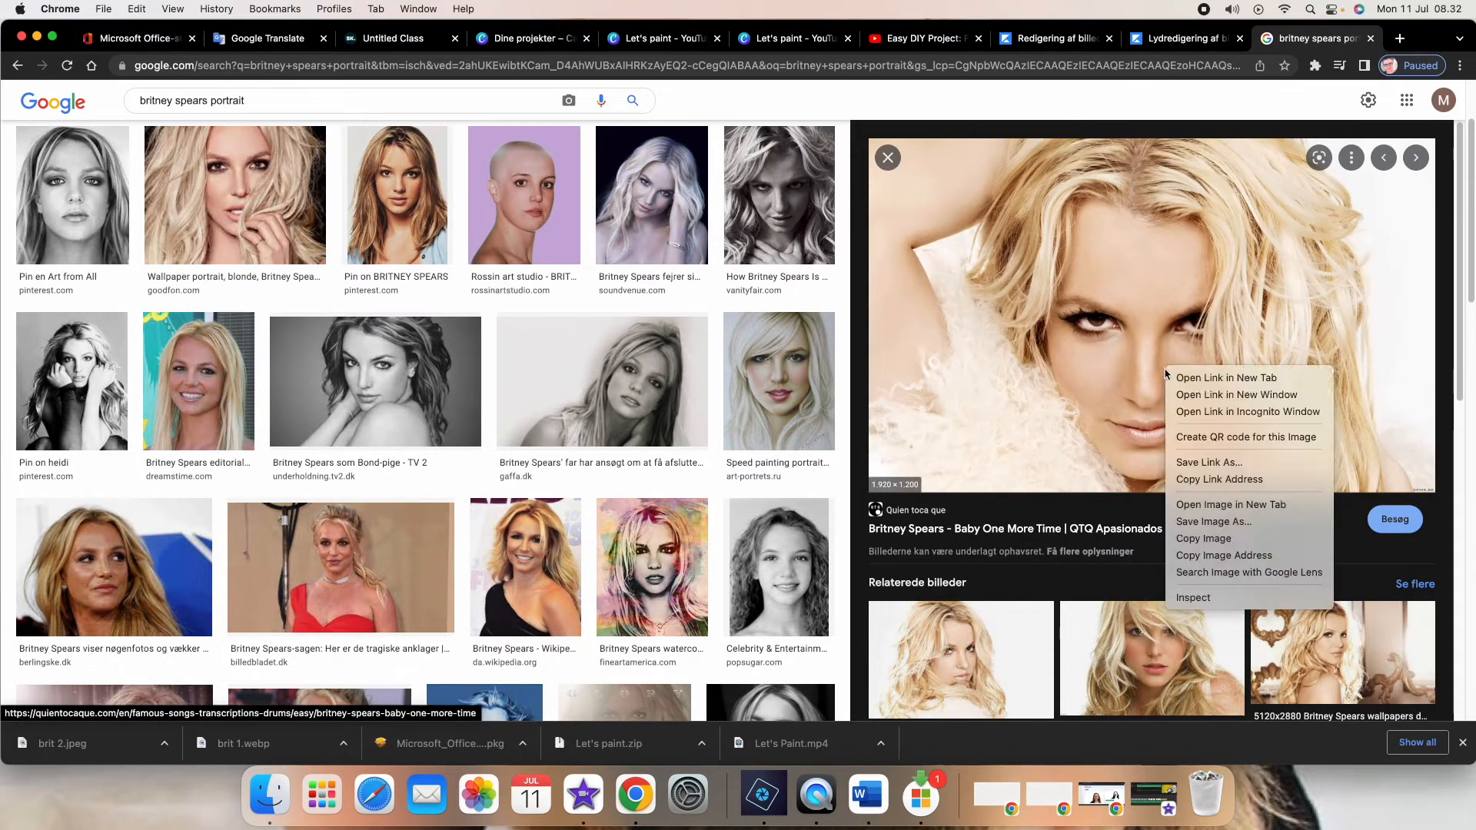
pyautogui.click(1214, 522)
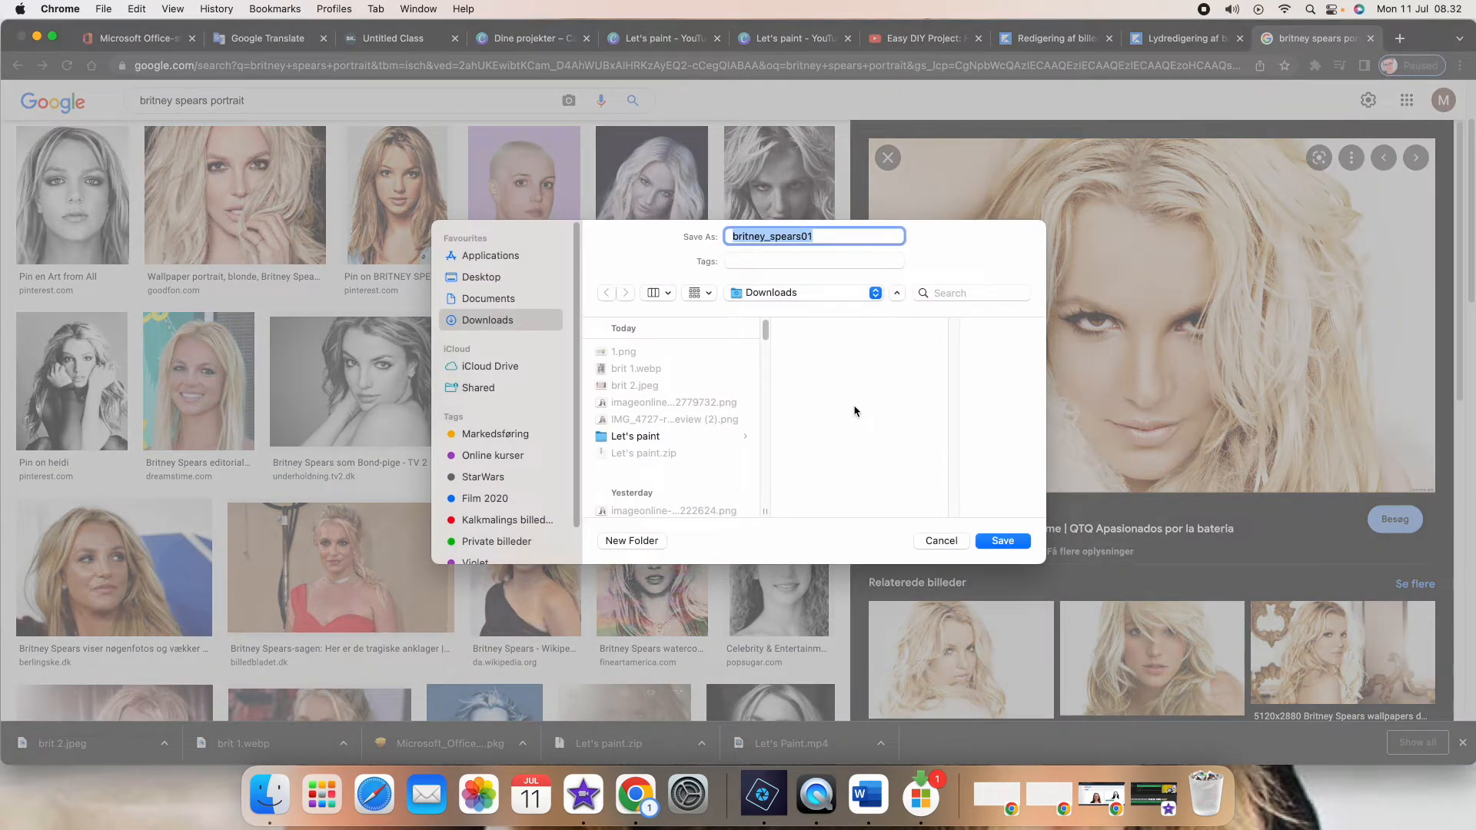
pyautogui.write('brit 3')
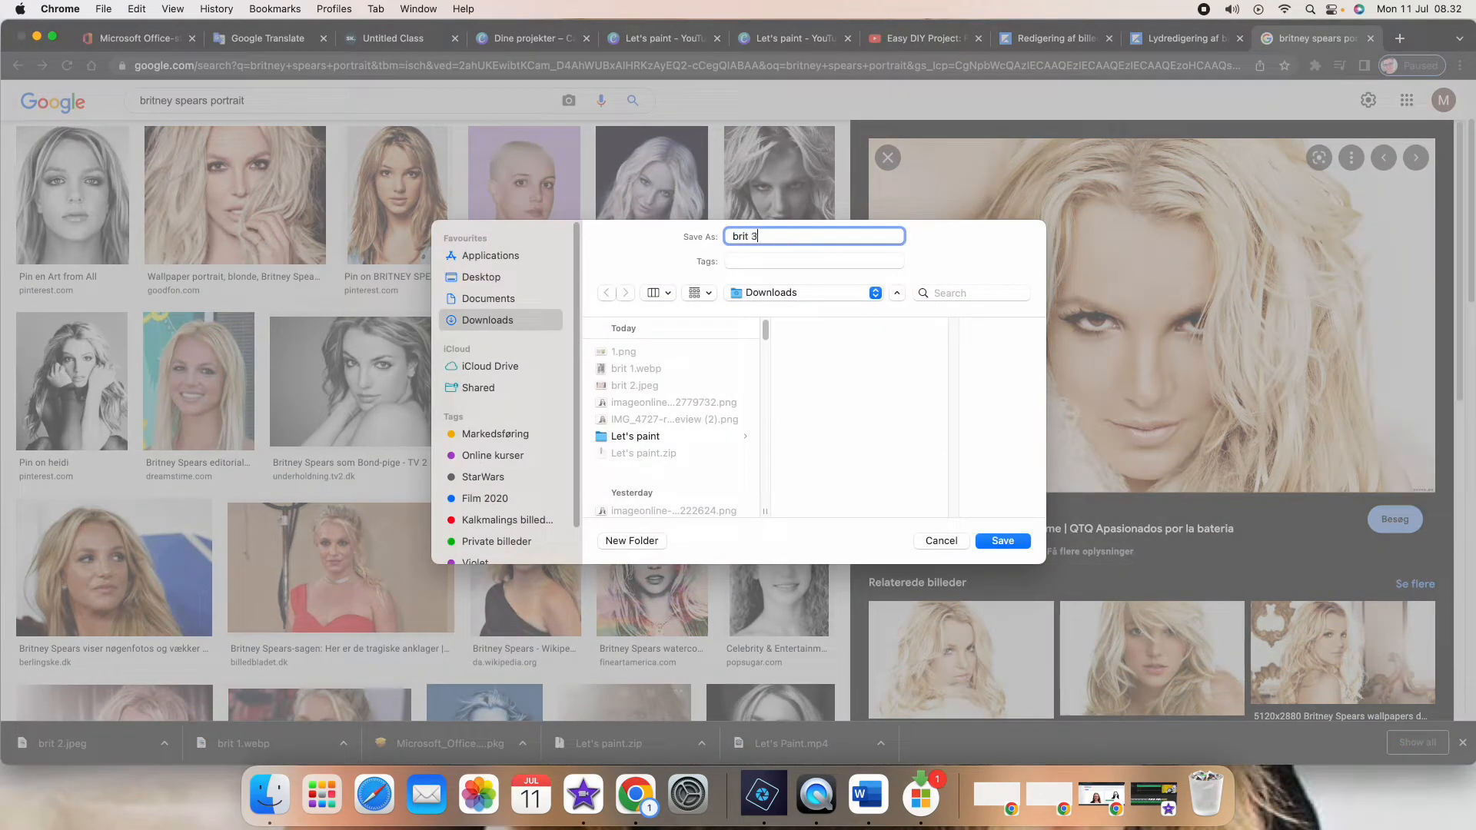
pyautogui.click(1005, 543)
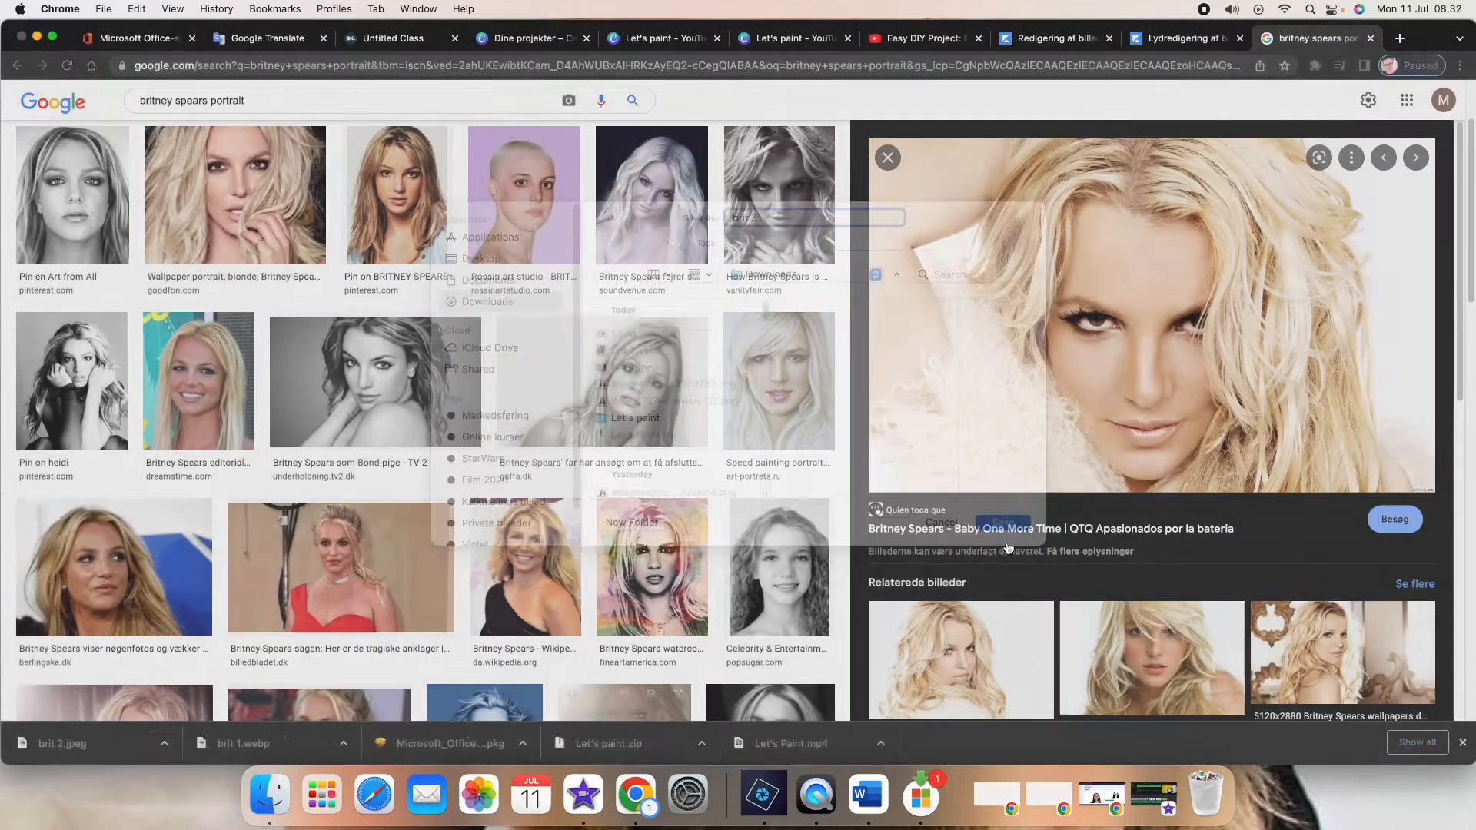
pyautogui.scroll(-4, 694, 548)
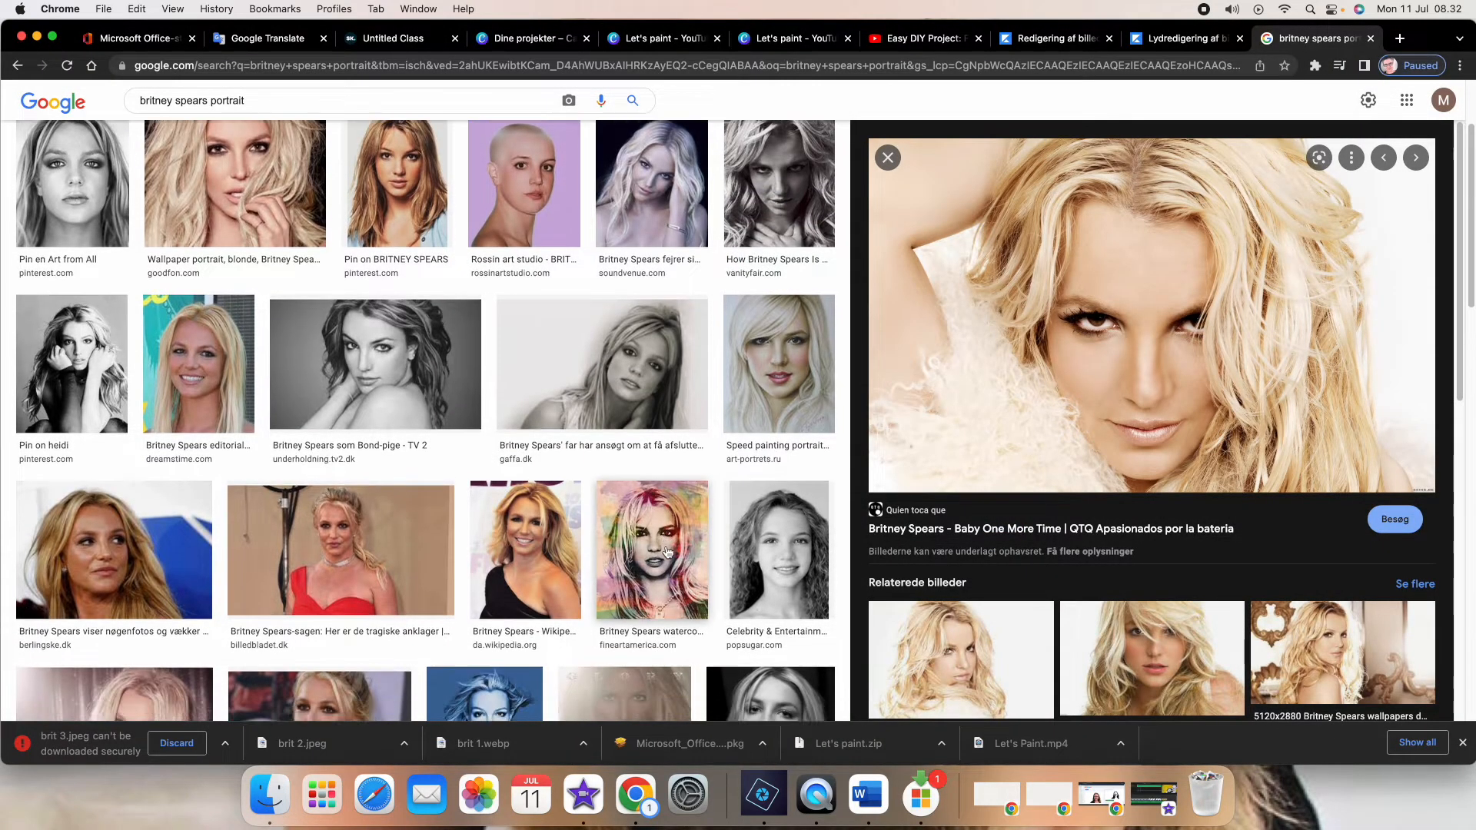
# Find the Wallpaper Flare portrait with the pink hat and save it to the Downloads folder as "brit 4".
pyautogui.scroll(-8, 667, 552)
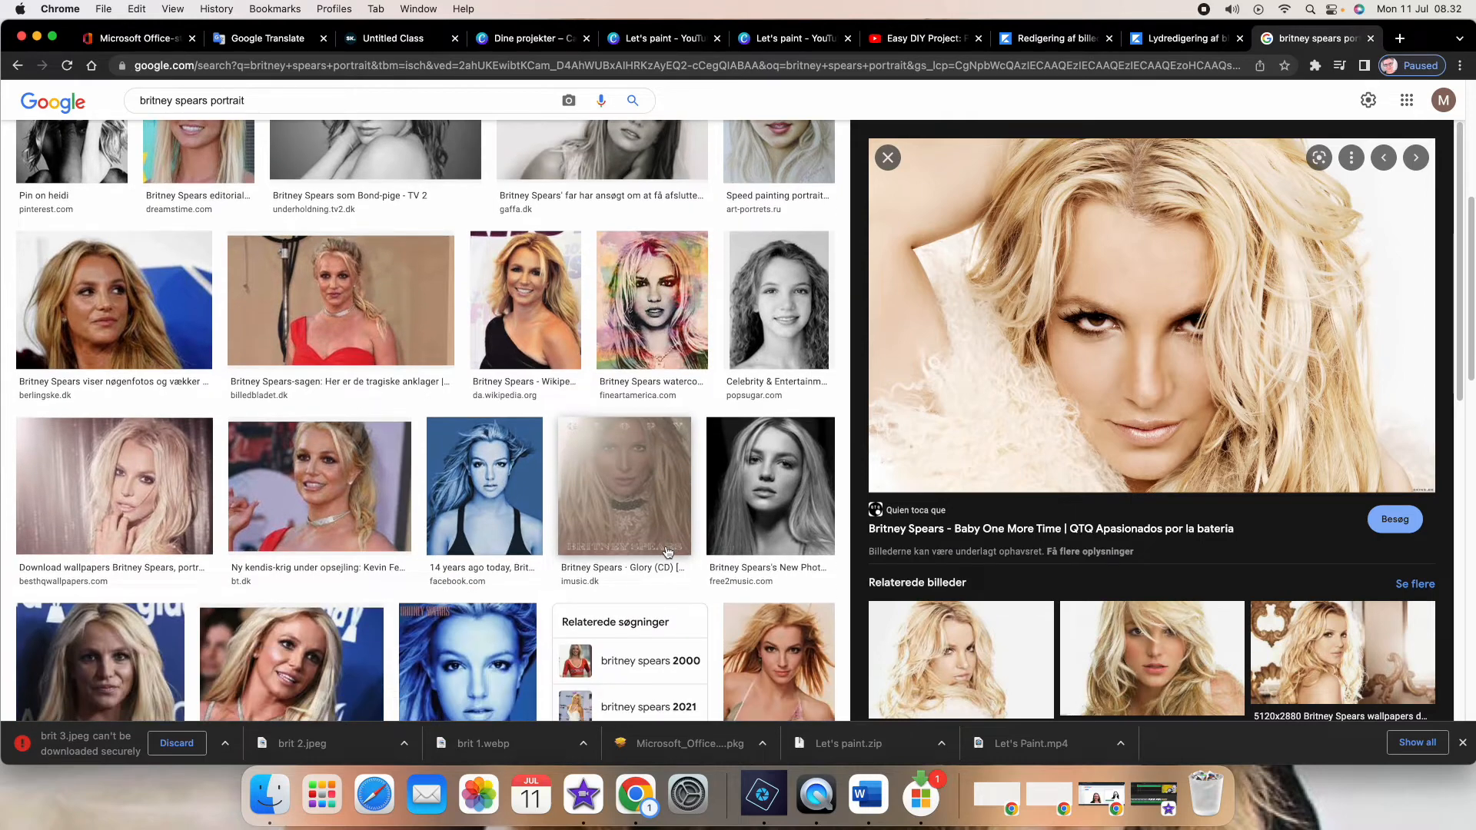
pyautogui.scroll(-3, 667, 552)
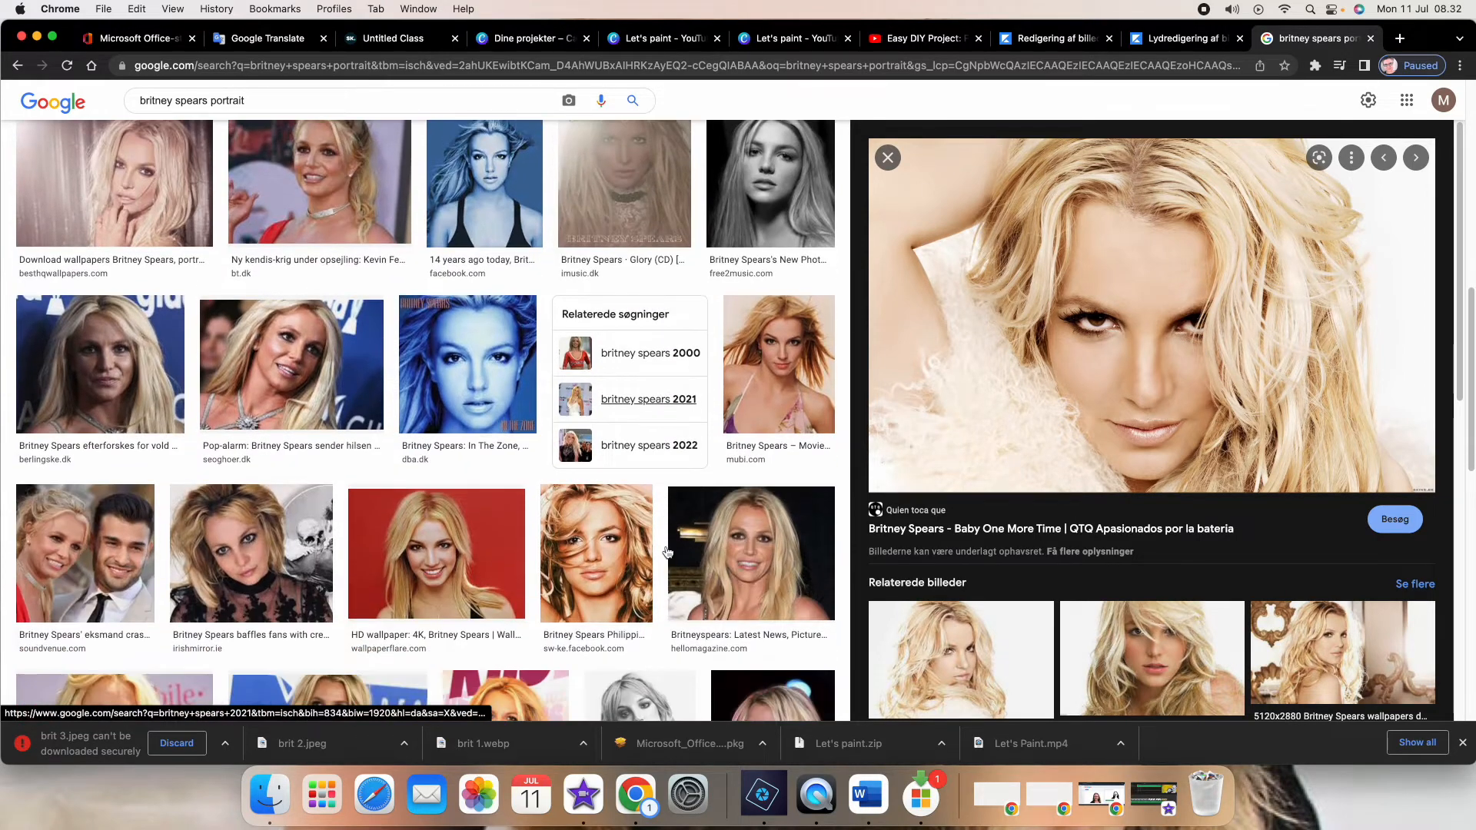
pyautogui.scroll(-5, 667, 552)
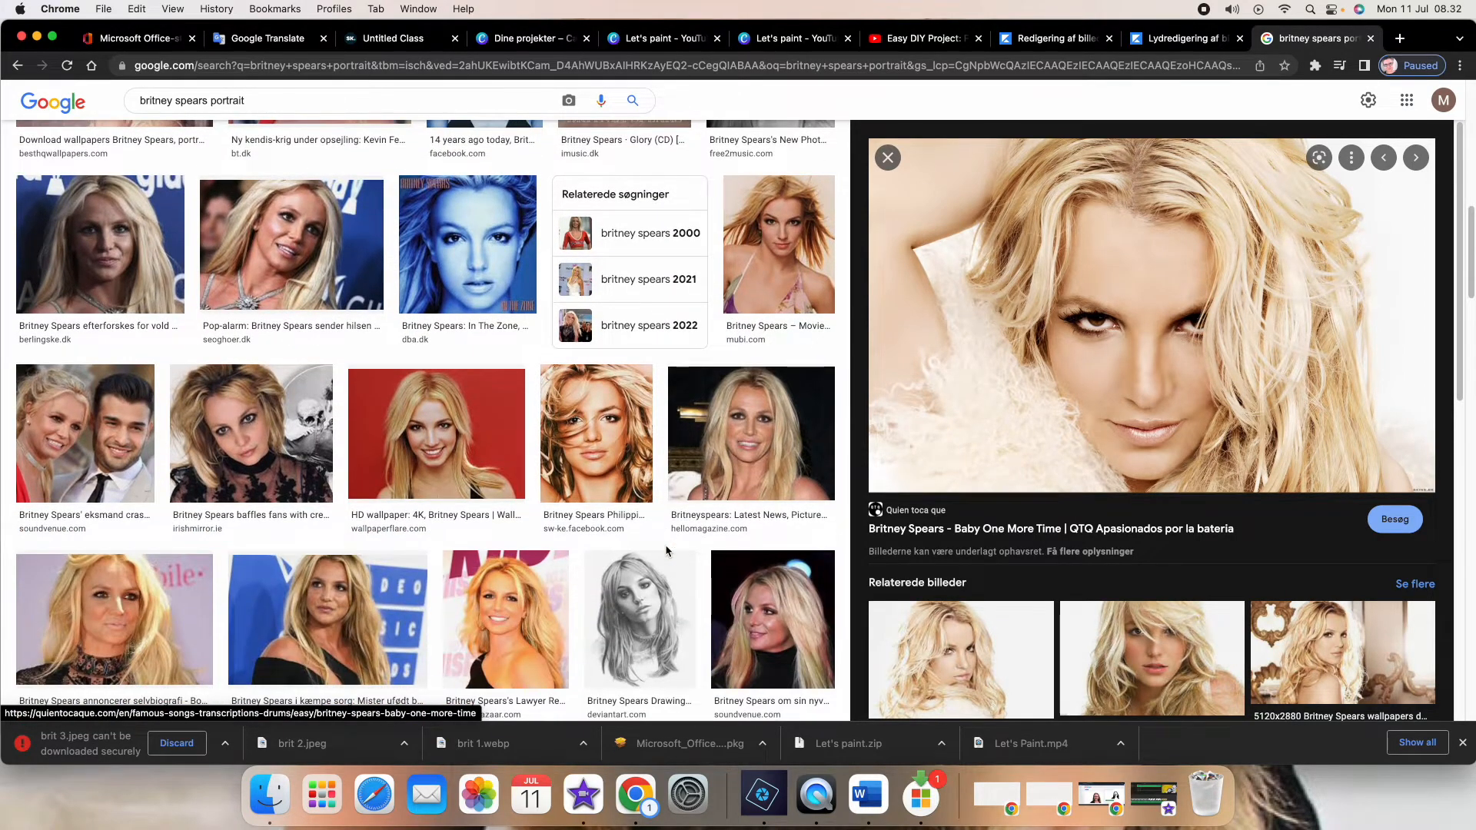
pyautogui.scroll(-1, 667, 552)
pyautogui.scroll(-3, 668, 552)
pyautogui.scroll(-3, 668, 552)
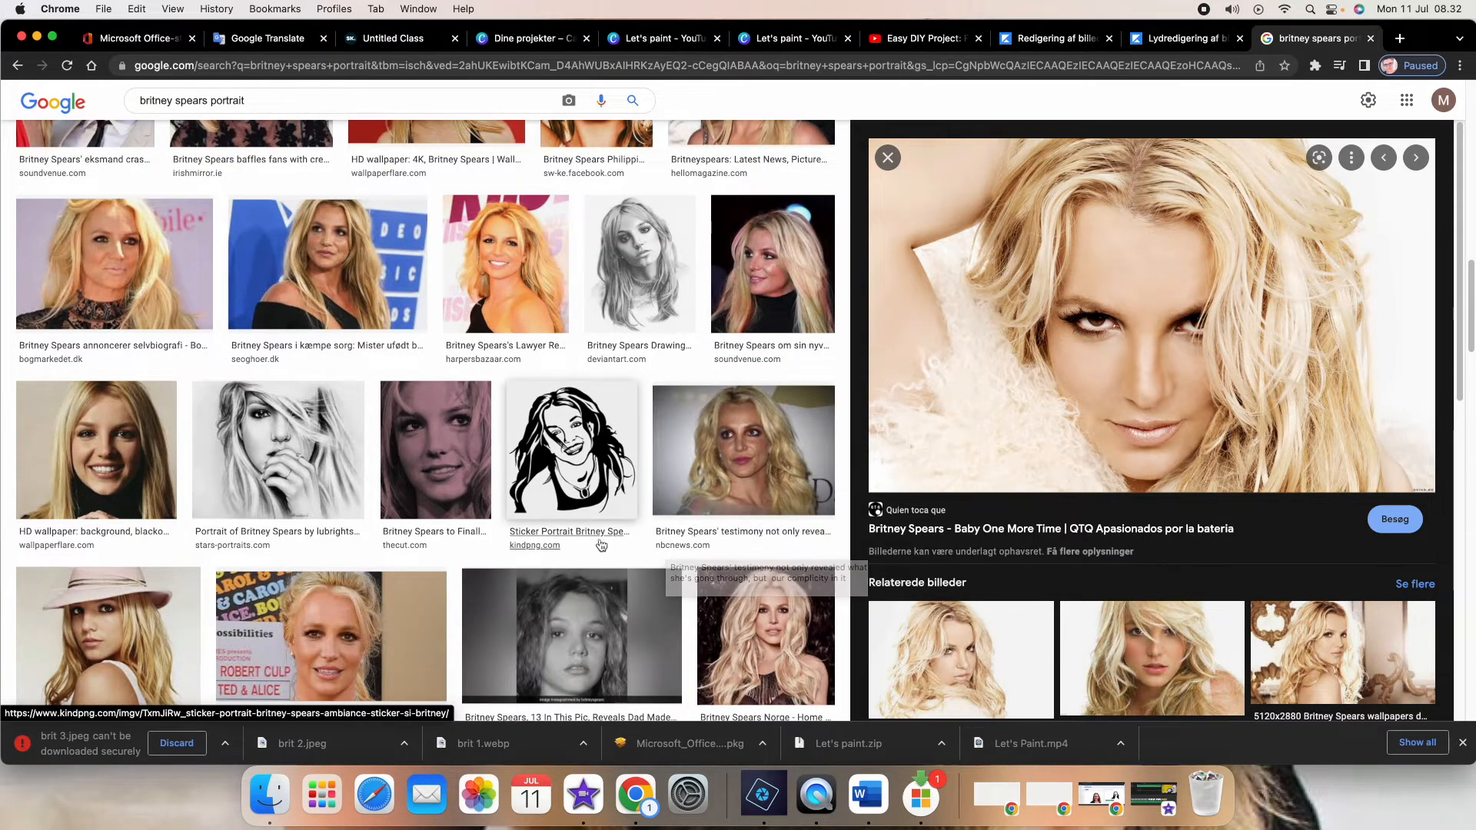
pyautogui.scroll(-3, 603, 549)
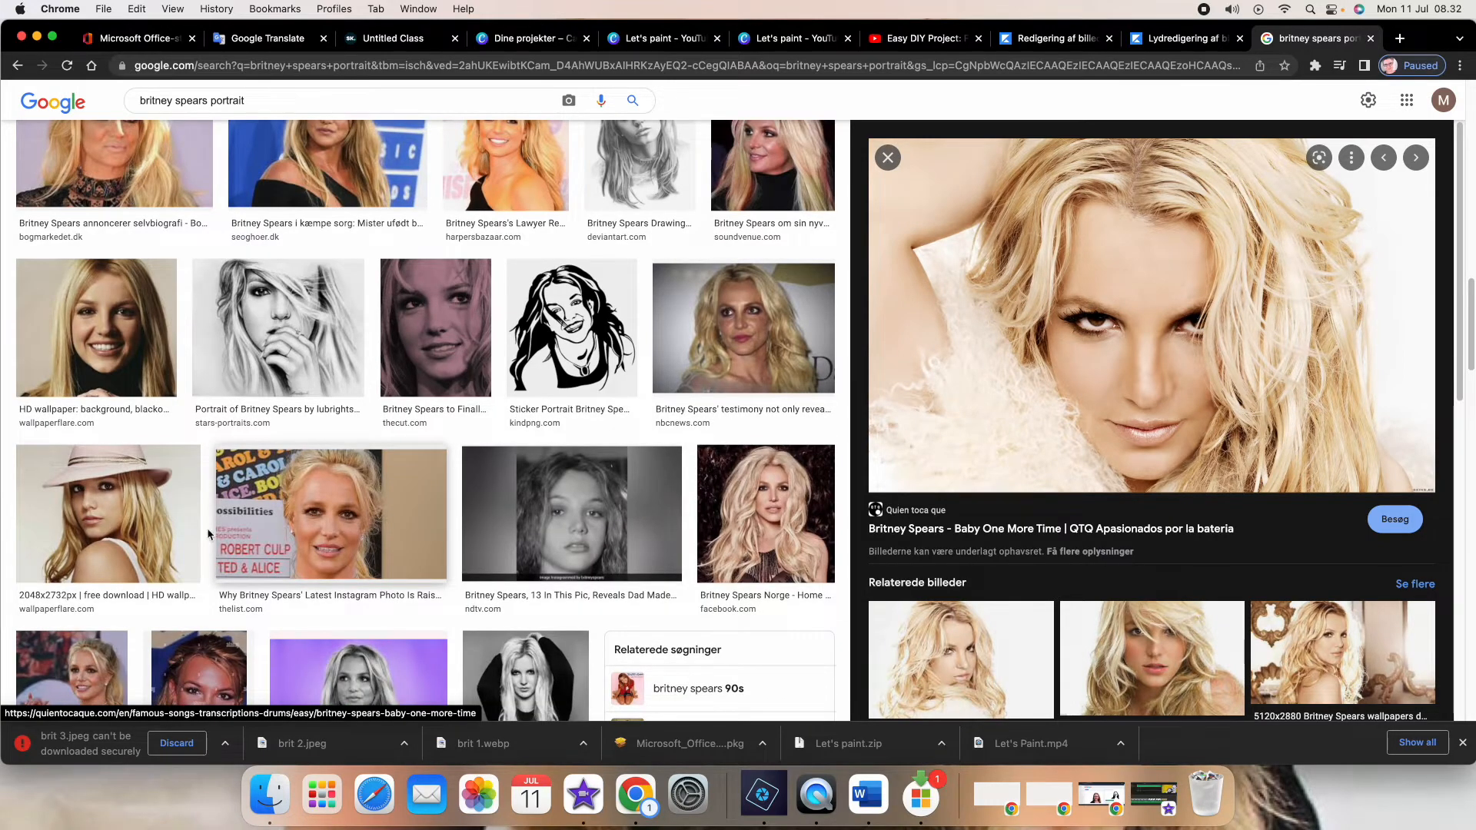
pyautogui.click(162, 538)
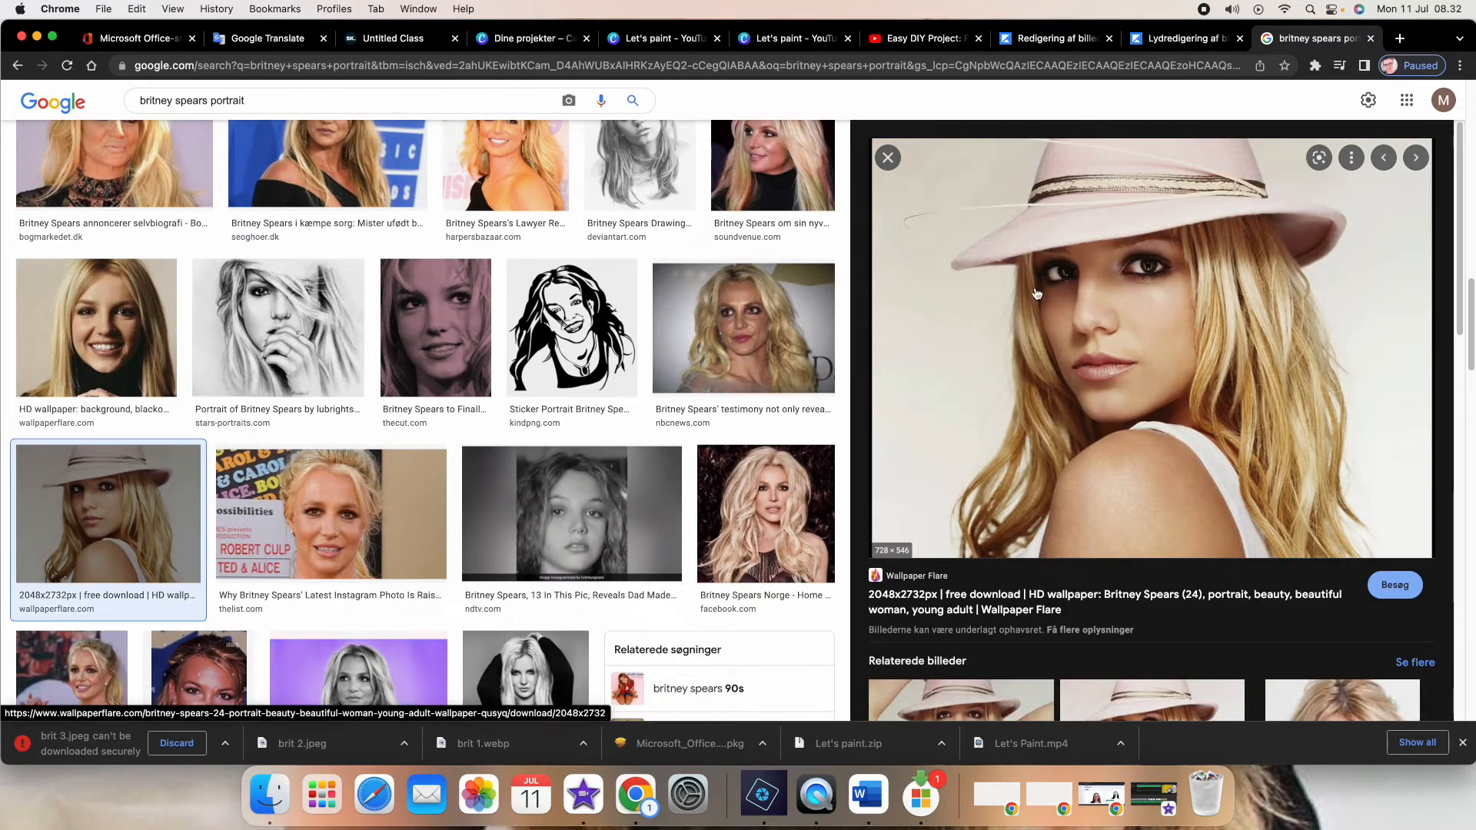
pyautogui.rightClick(1154, 325)
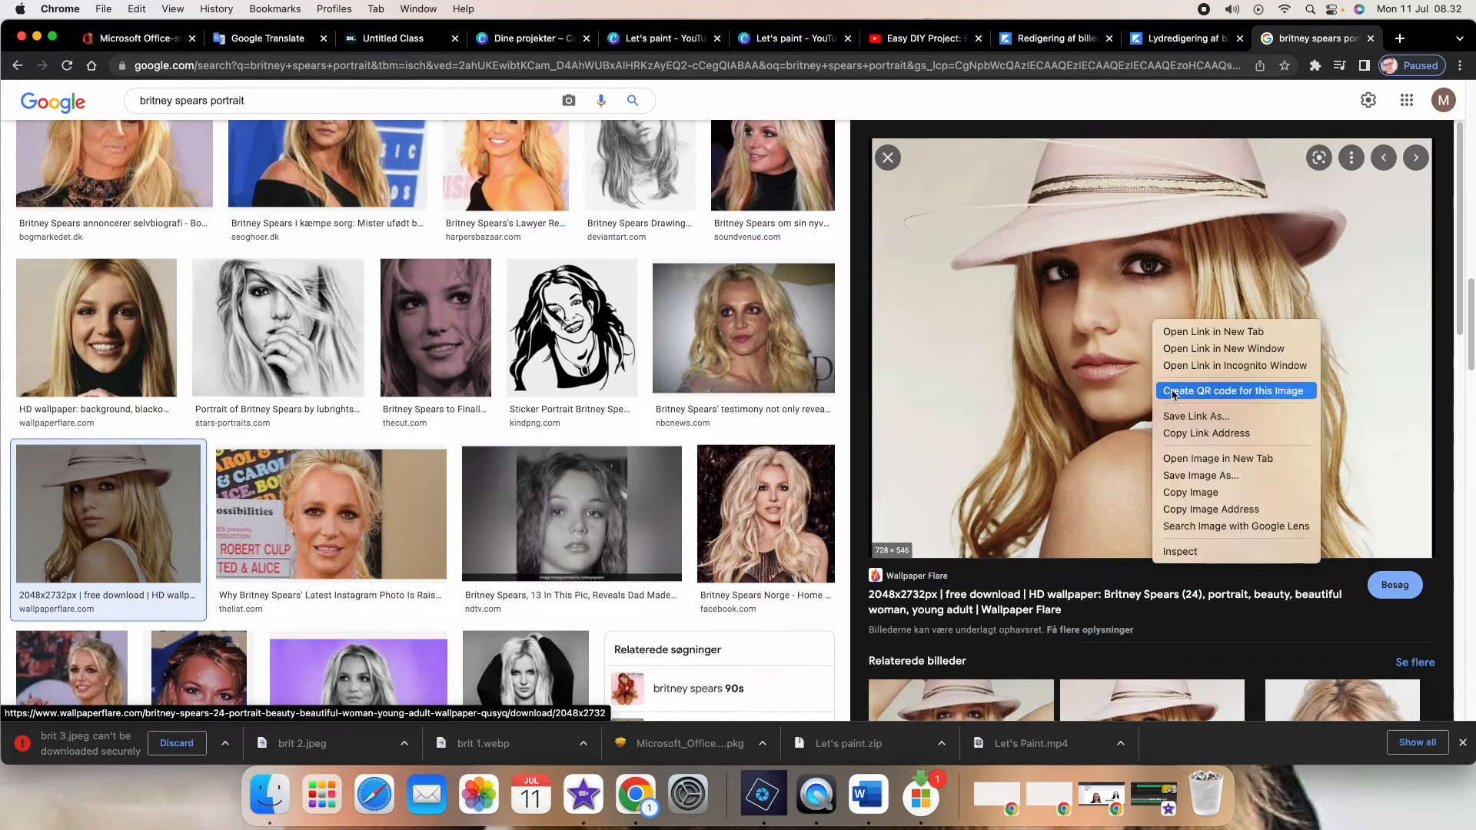
pyautogui.click(1199, 476)
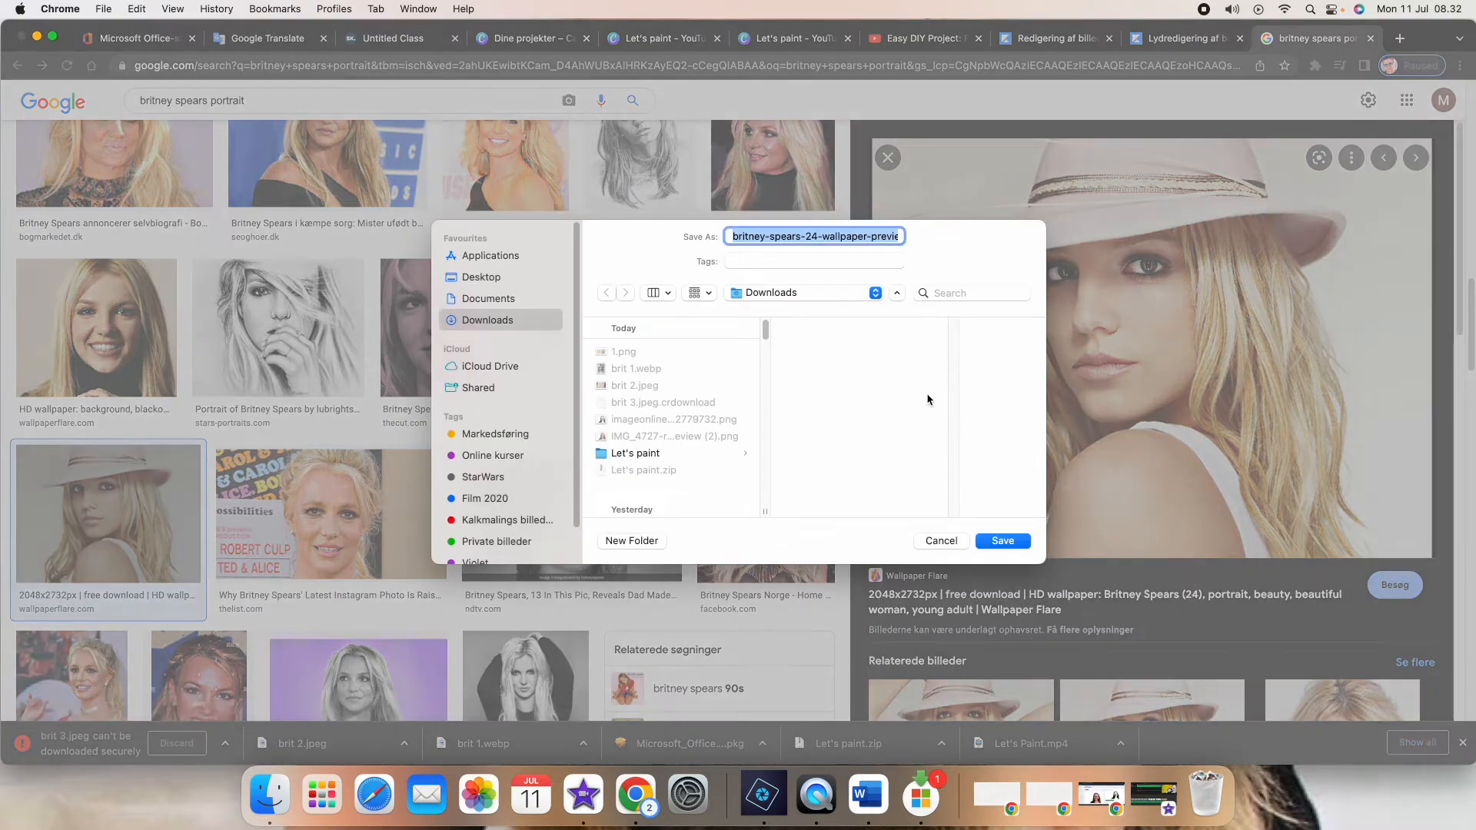
pyautogui.write('brit 4')
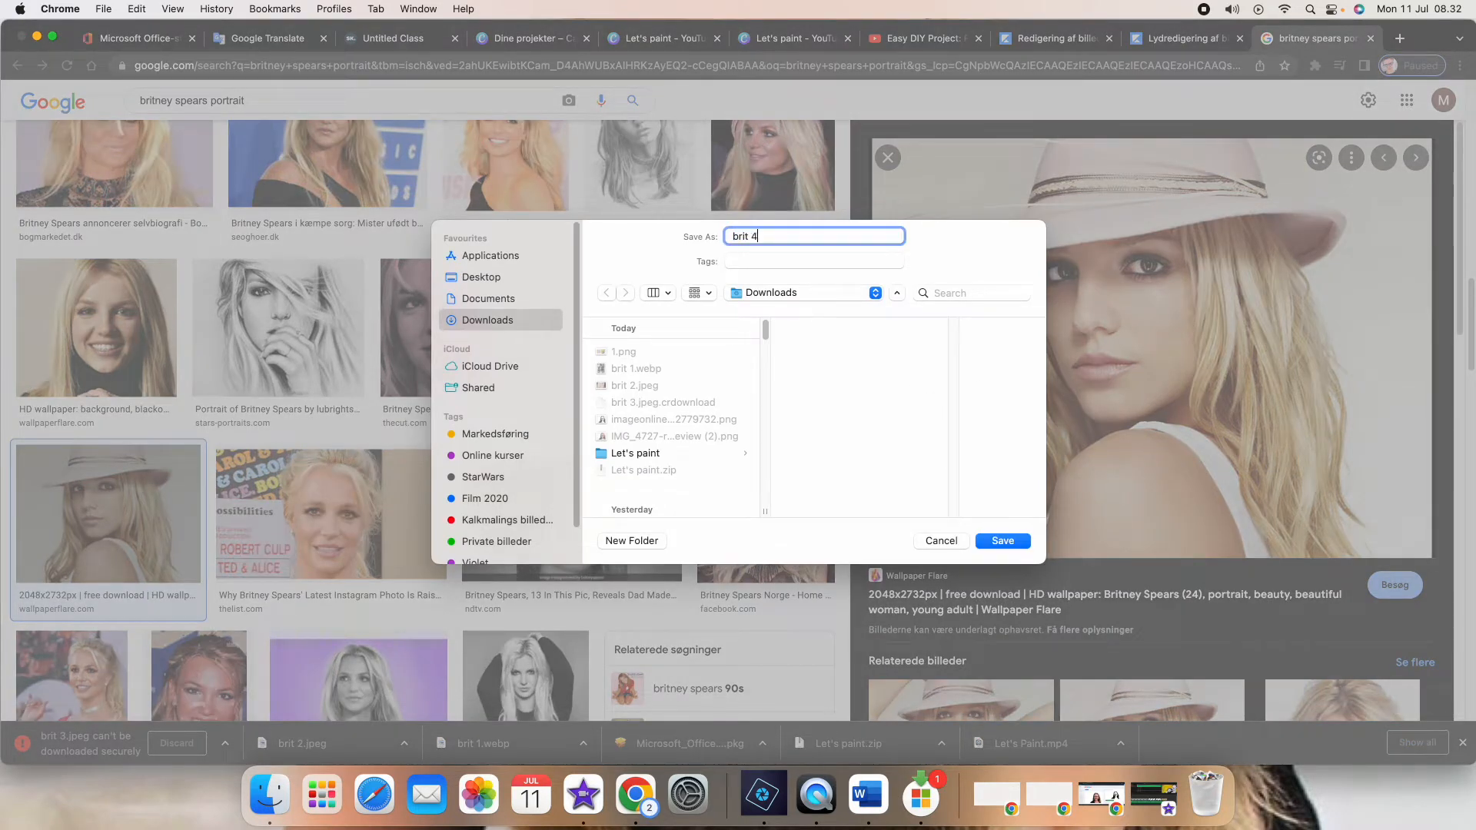
pyautogui.press('Return')
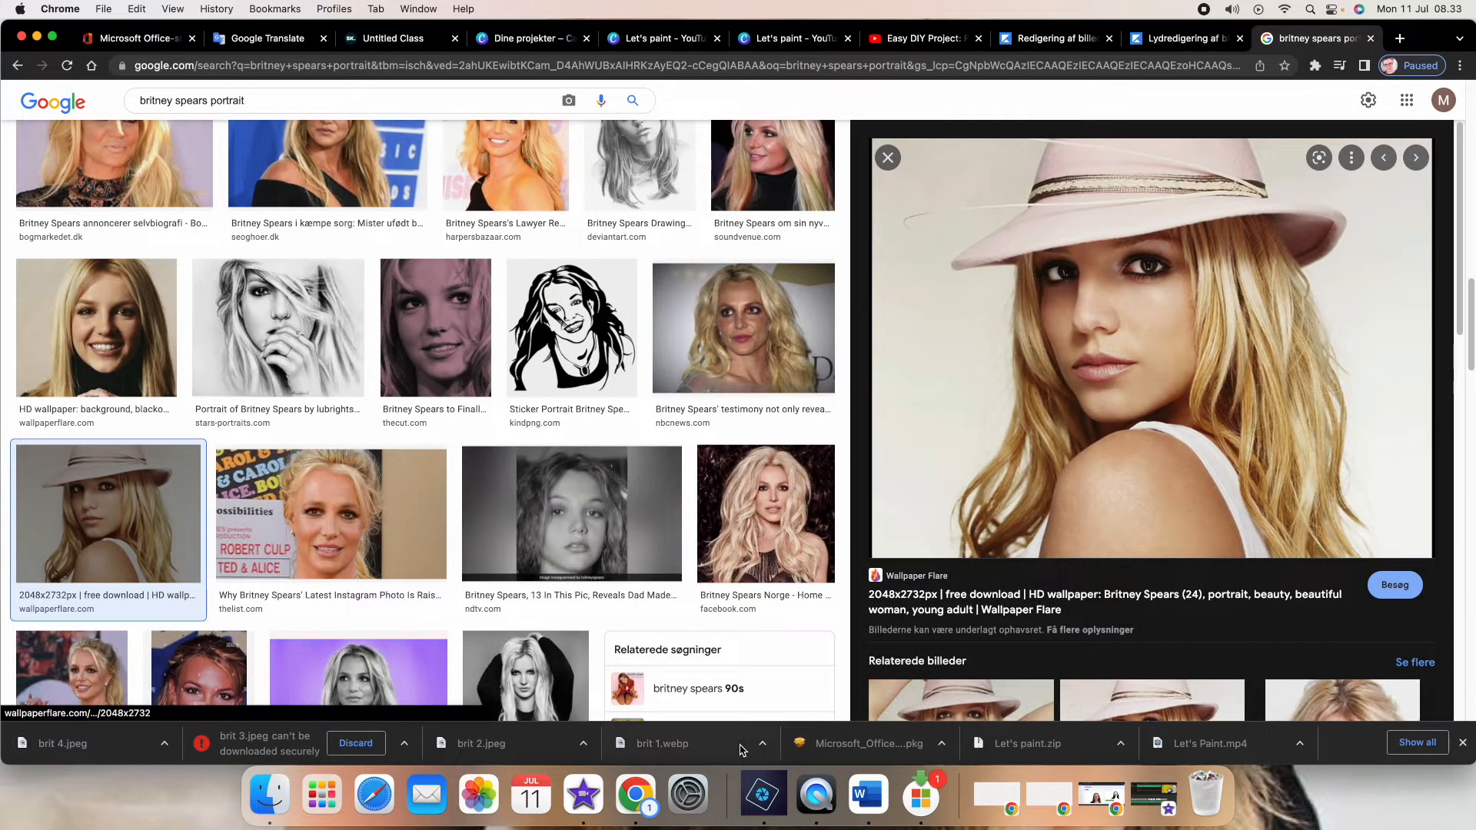
# Switch to Word and replace the stencil portrait with brit 2.jpeg and brit 4.jpeg from the Downloads folder.
pyautogui.click(872, 800)
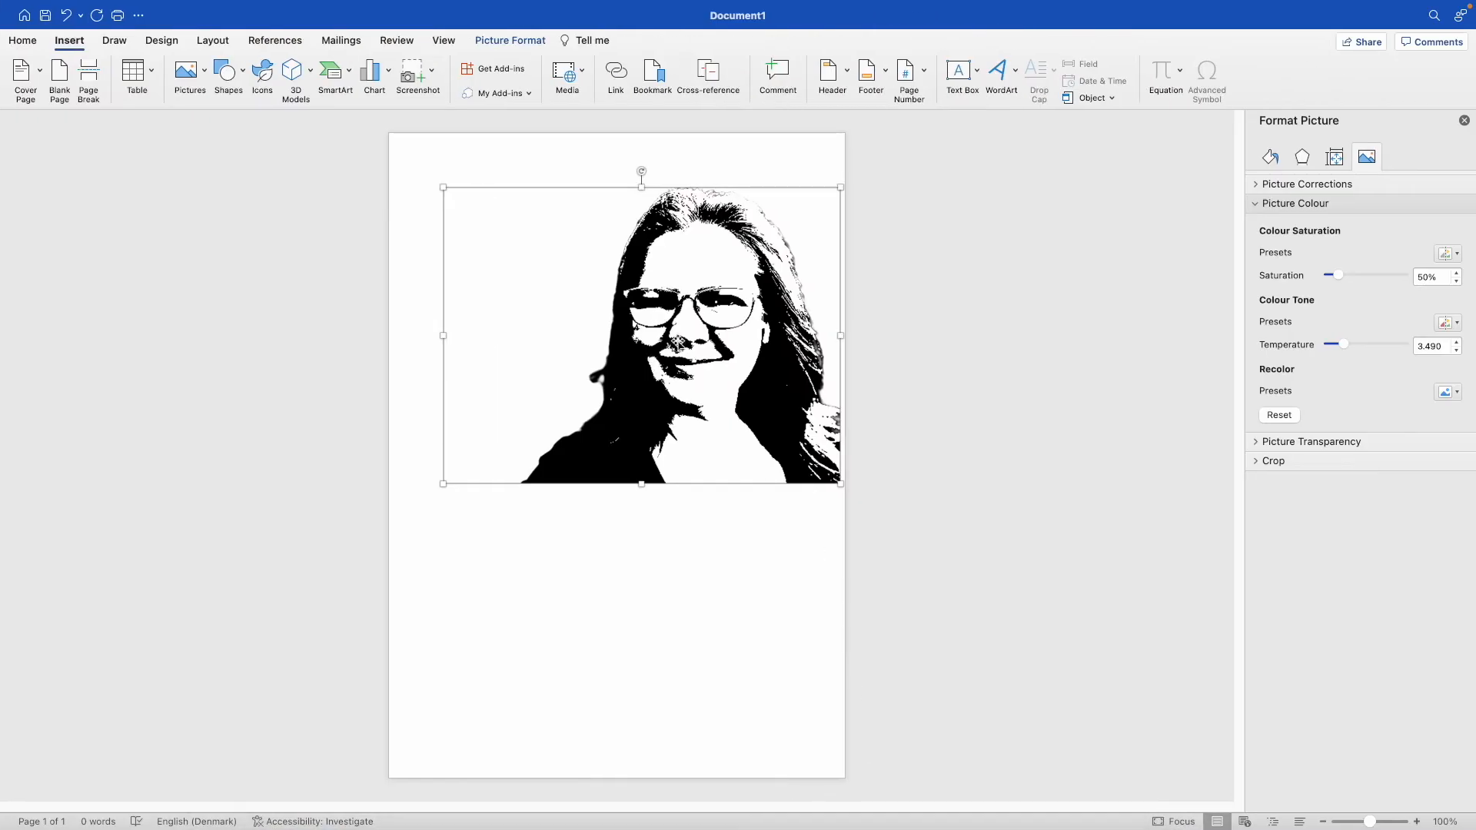
pyautogui.press('BackSpace')
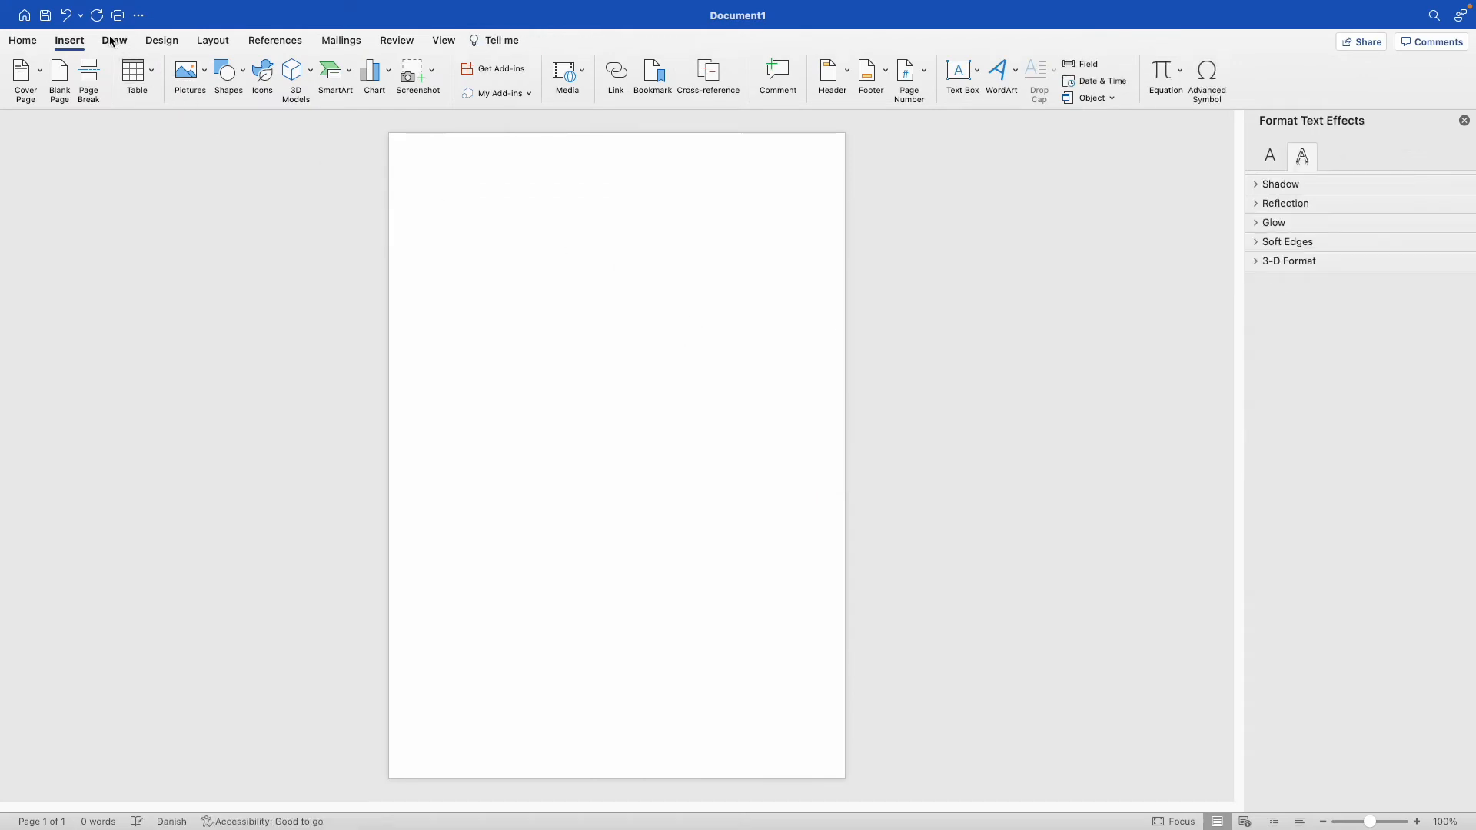
pyautogui.click(187, 73)
pyautogui.click(238, 116)
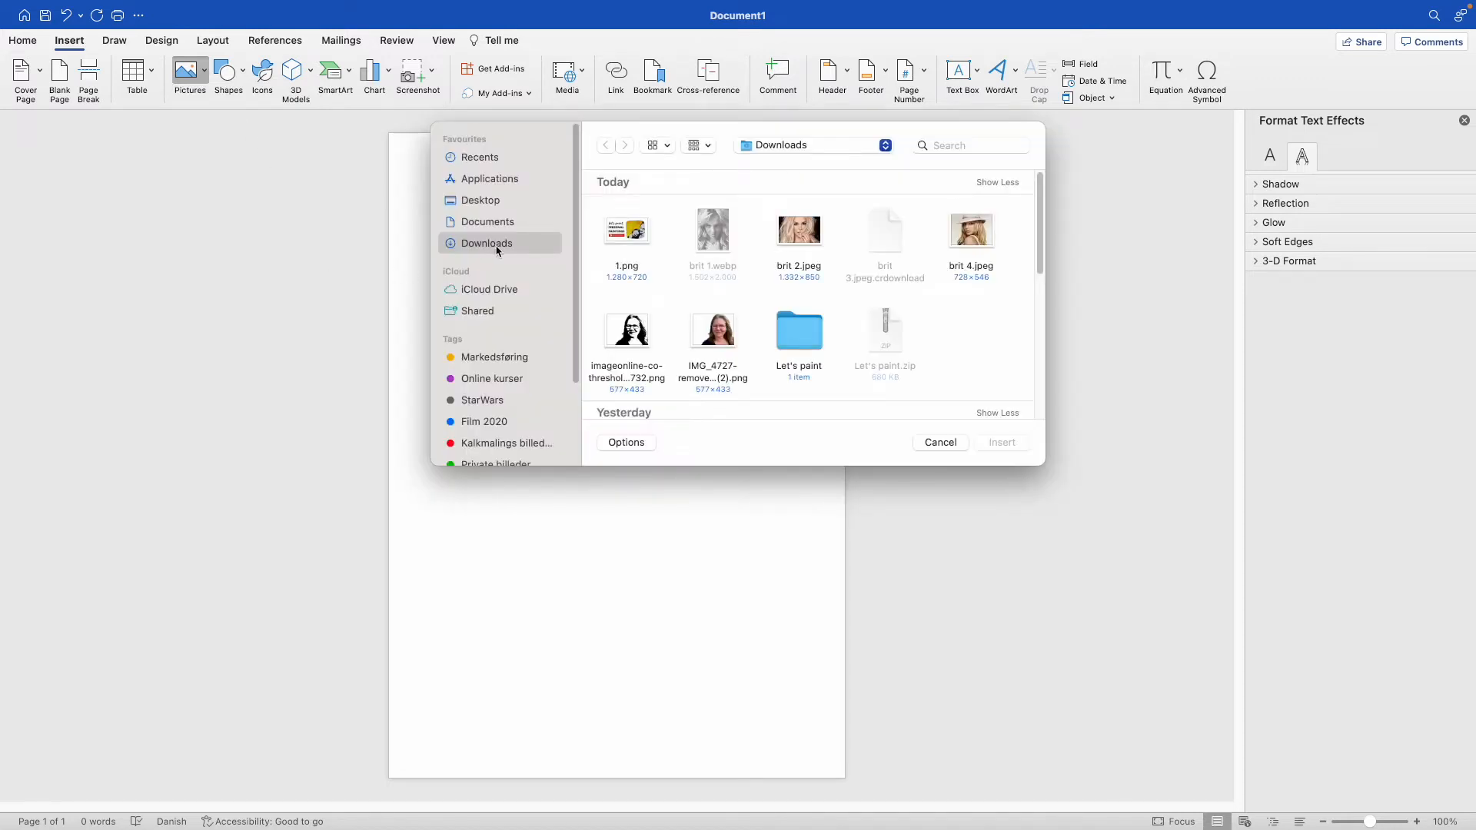
pyautogui.click(800, 240)
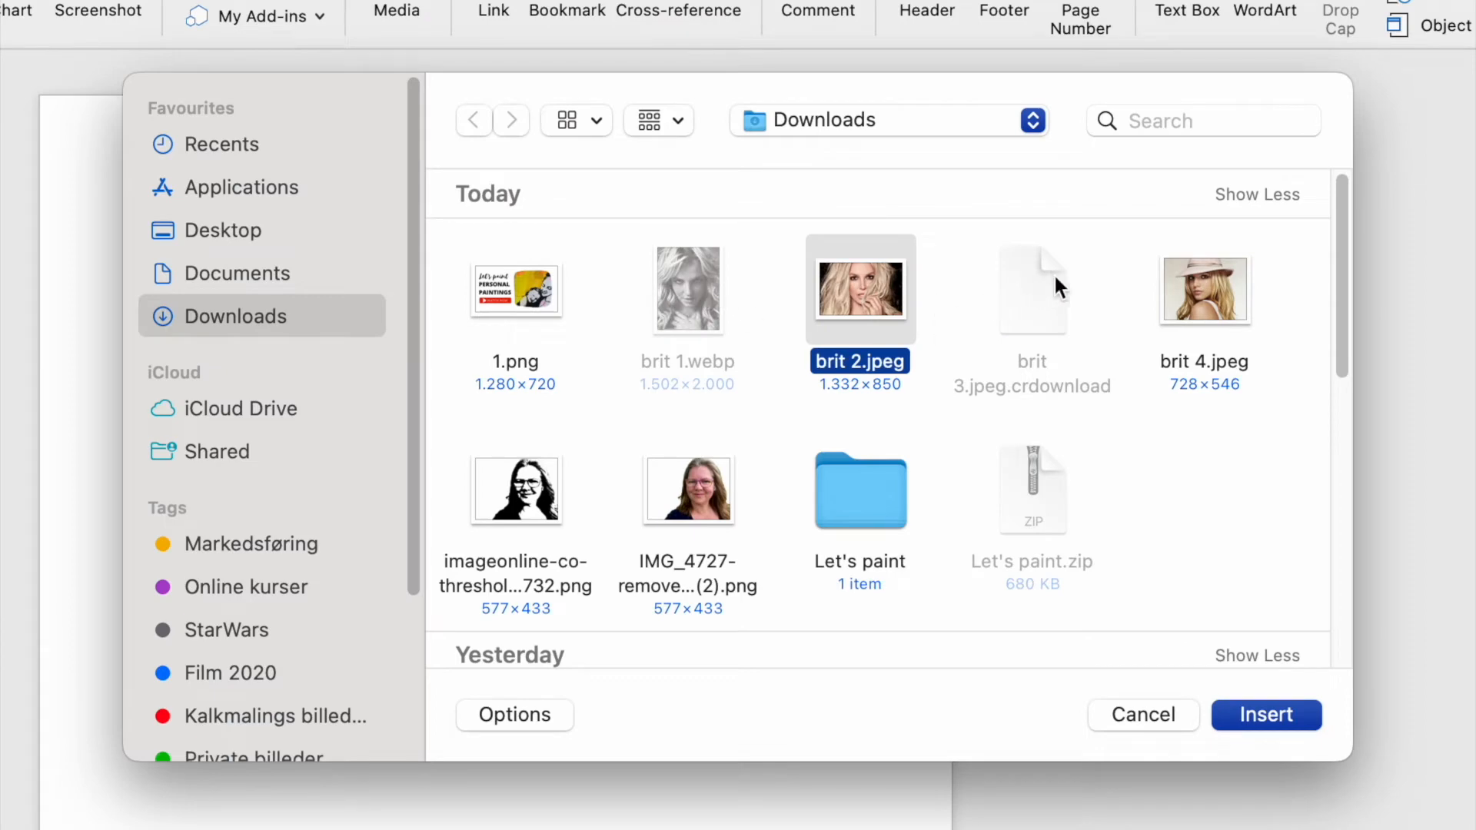
pyautogui.keyDown('super'); pyautogui.click(1221, 301); pyautogui.keyUp('super')
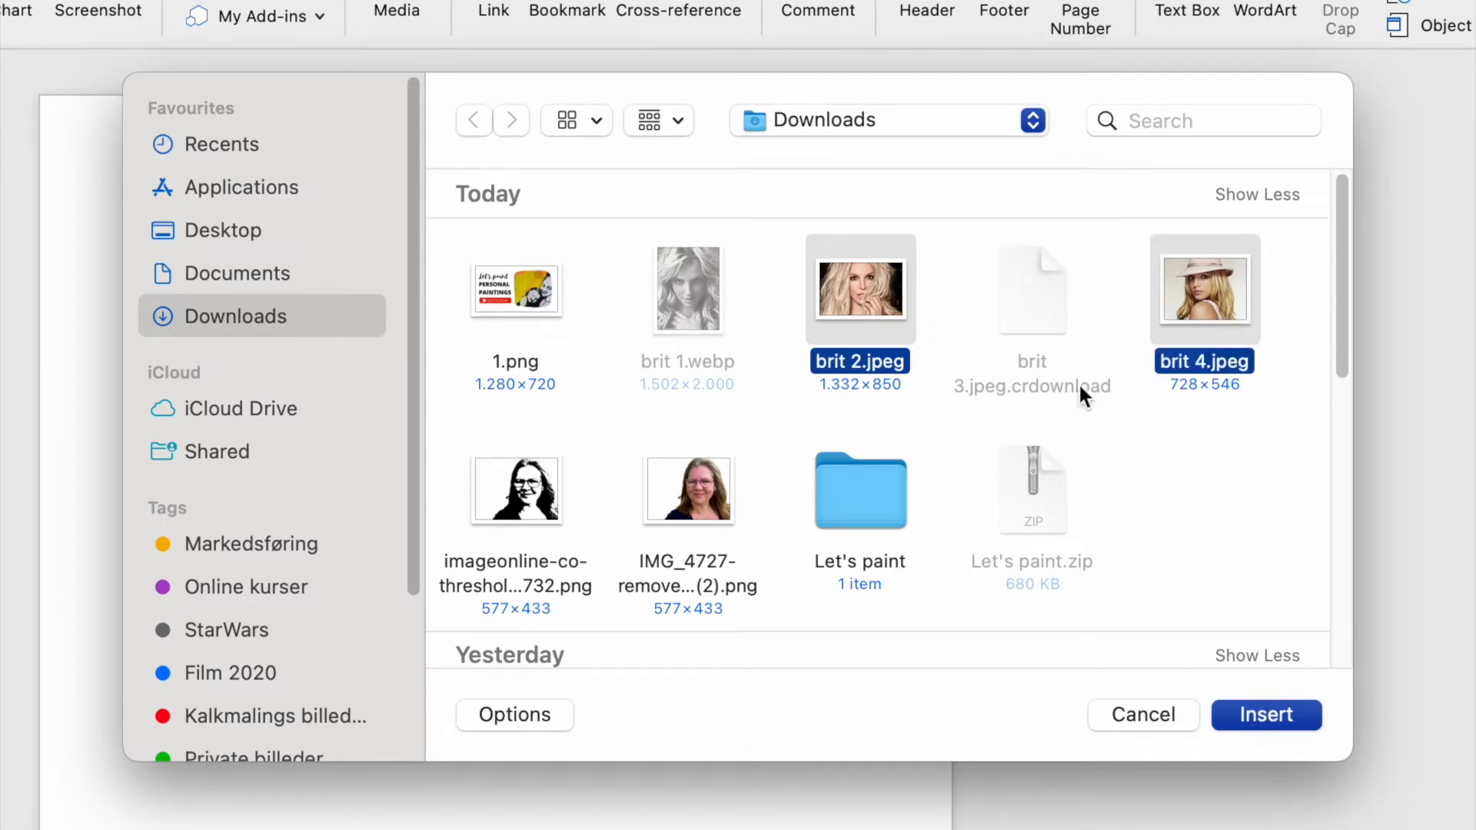
pyautogui.click(1265, 714)
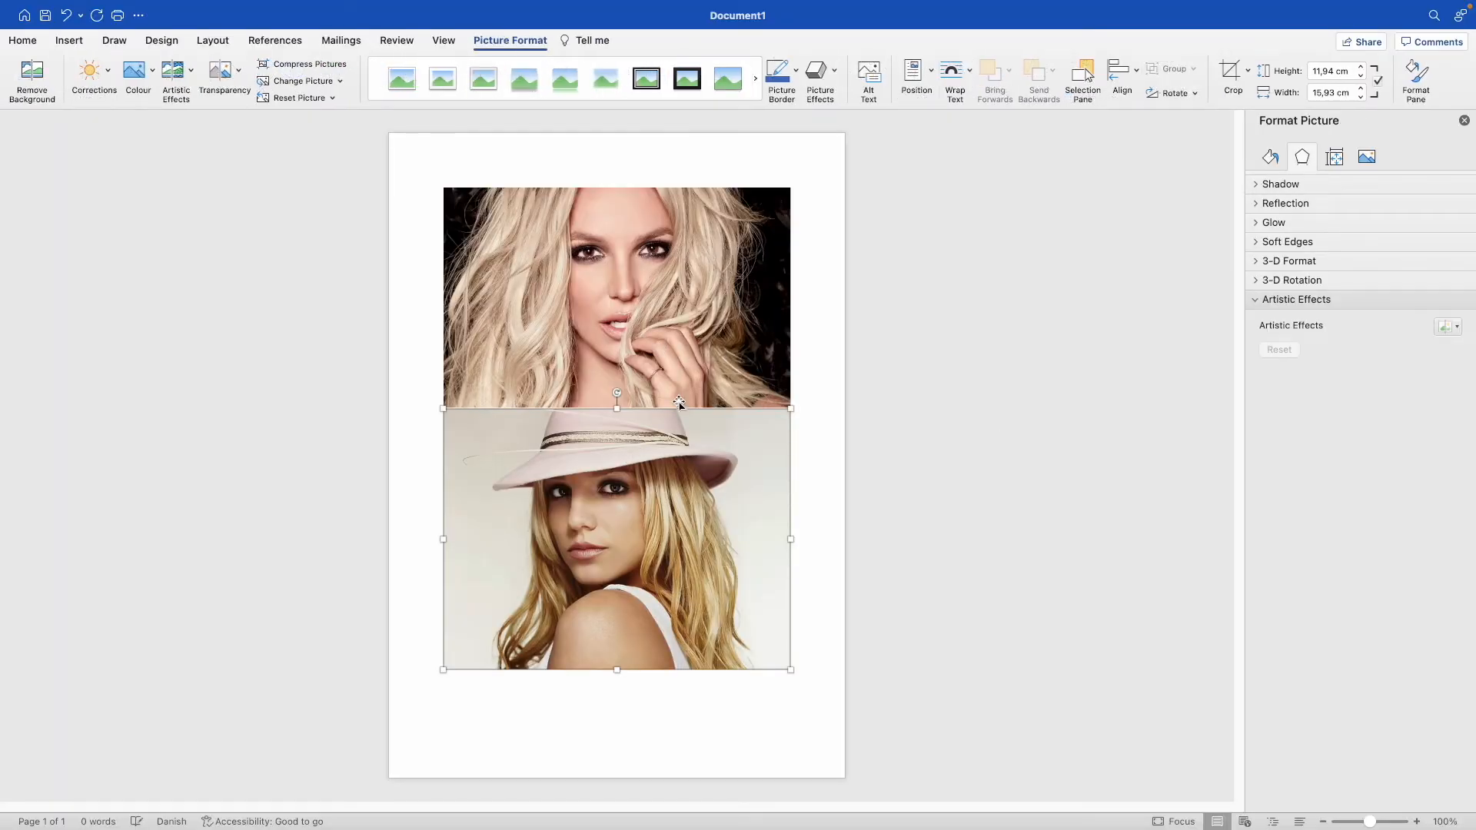
# Add blank line spacing between the upper close-up portrait and the hat portrait.
pyautogui.click(797, 363)
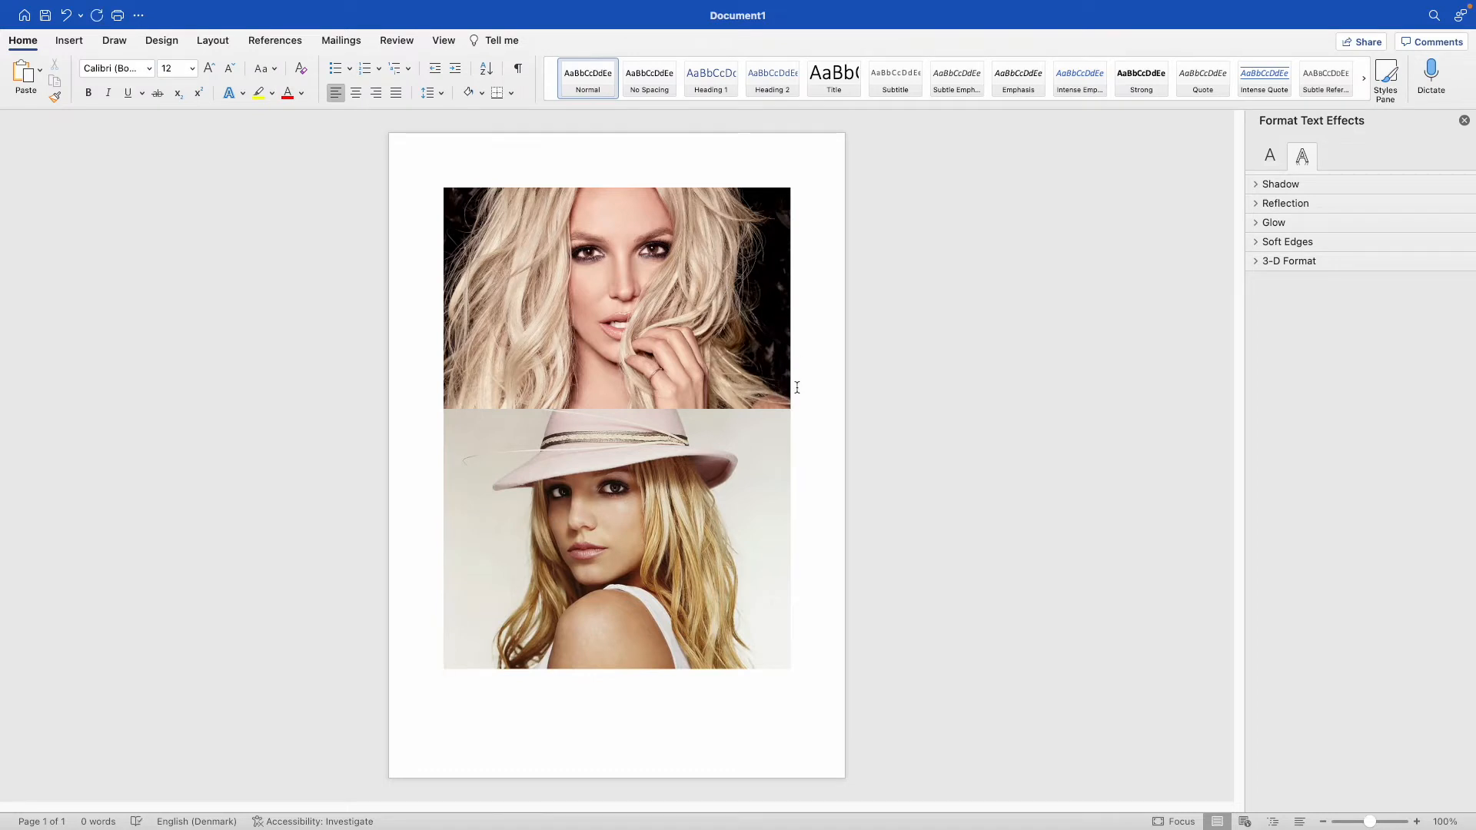
pyautogui.press('Return')
pyautogui.press('Return')
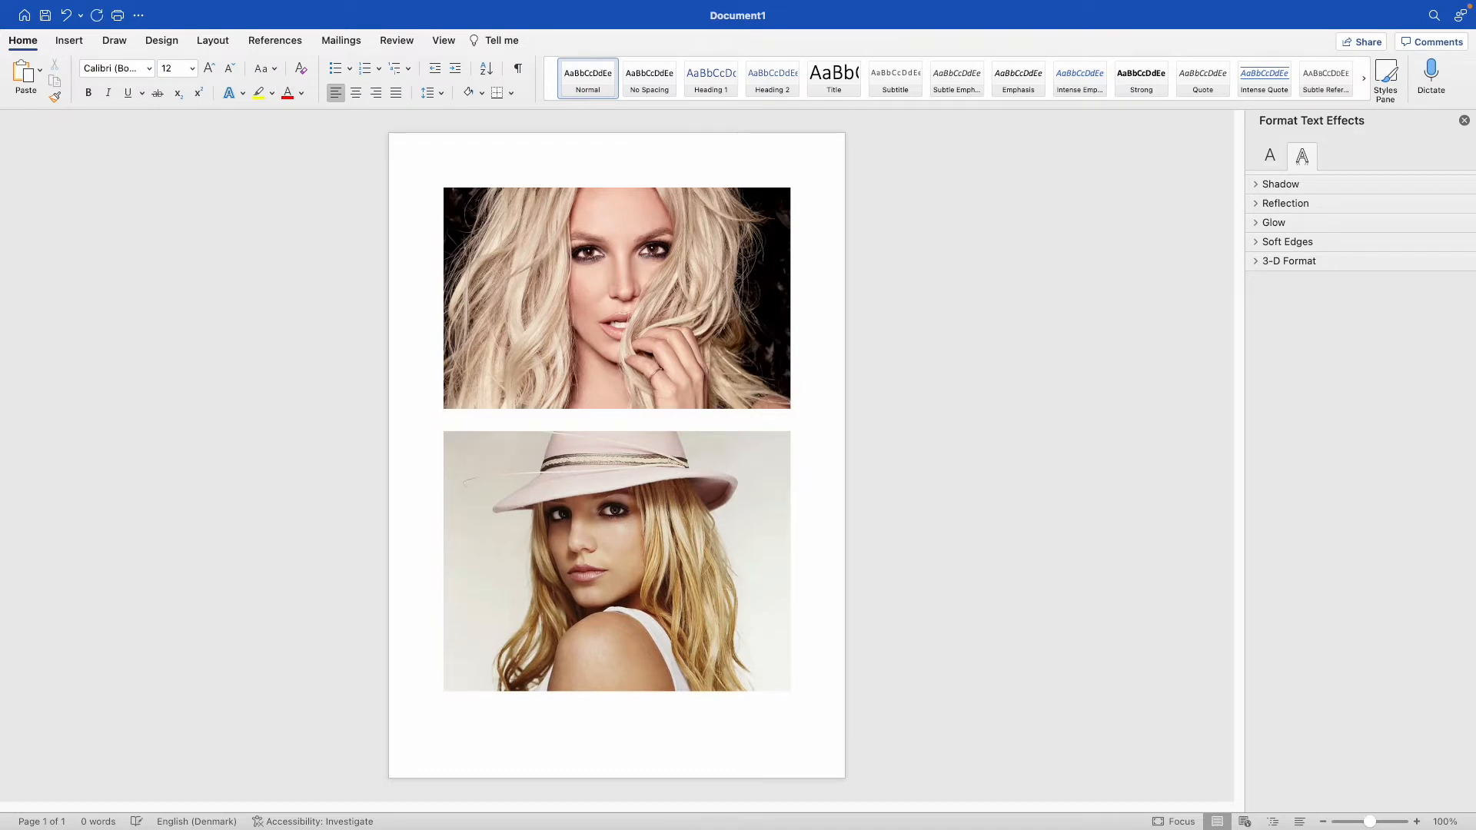
# Try recolouring the upper portrait with the medium black-and-white preset.
pyautogui.rightClick(671, 304)
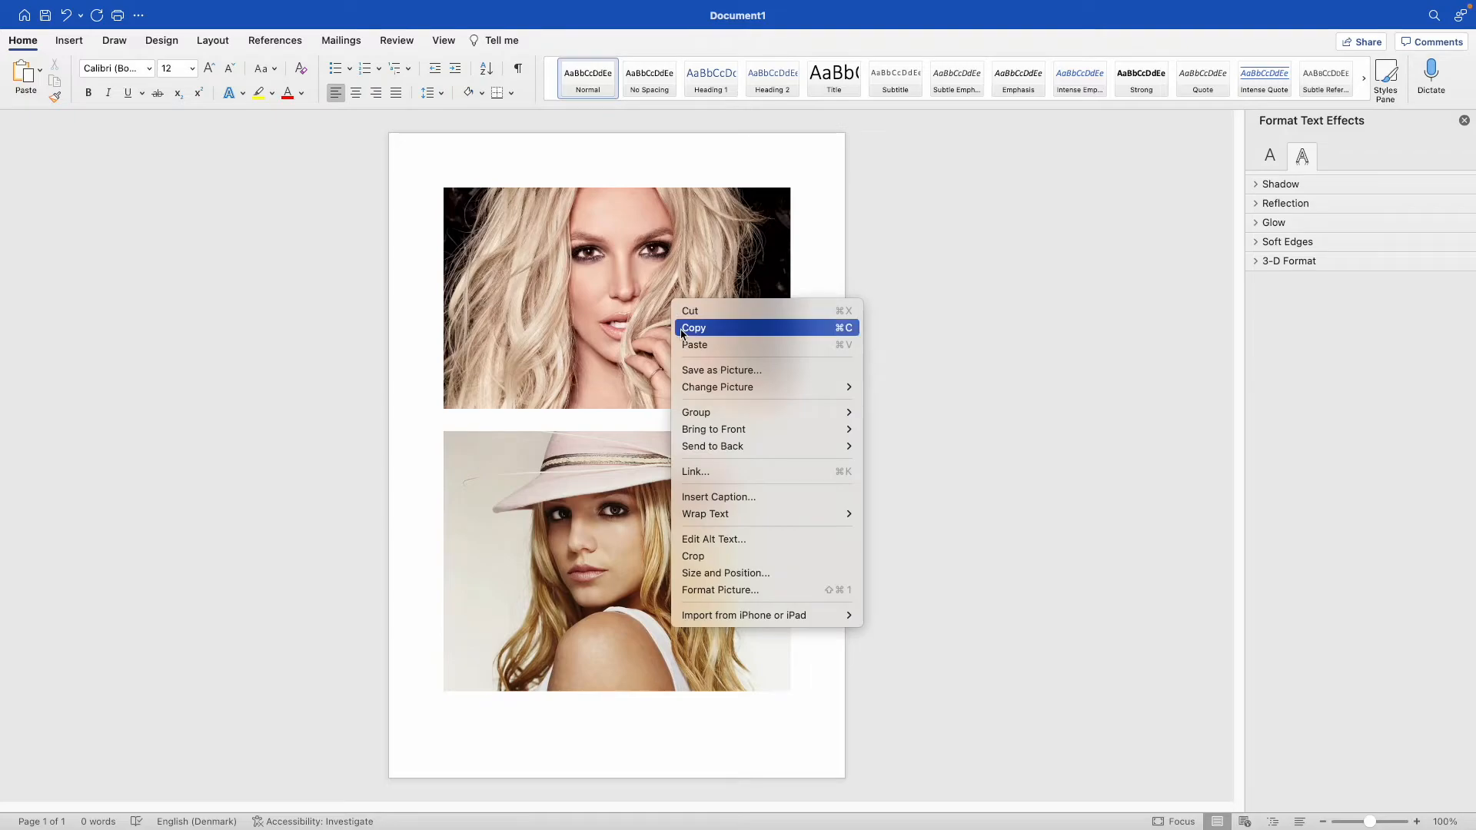
pyautogui.click(732, 590)
pyautogui.click(1368, 157)
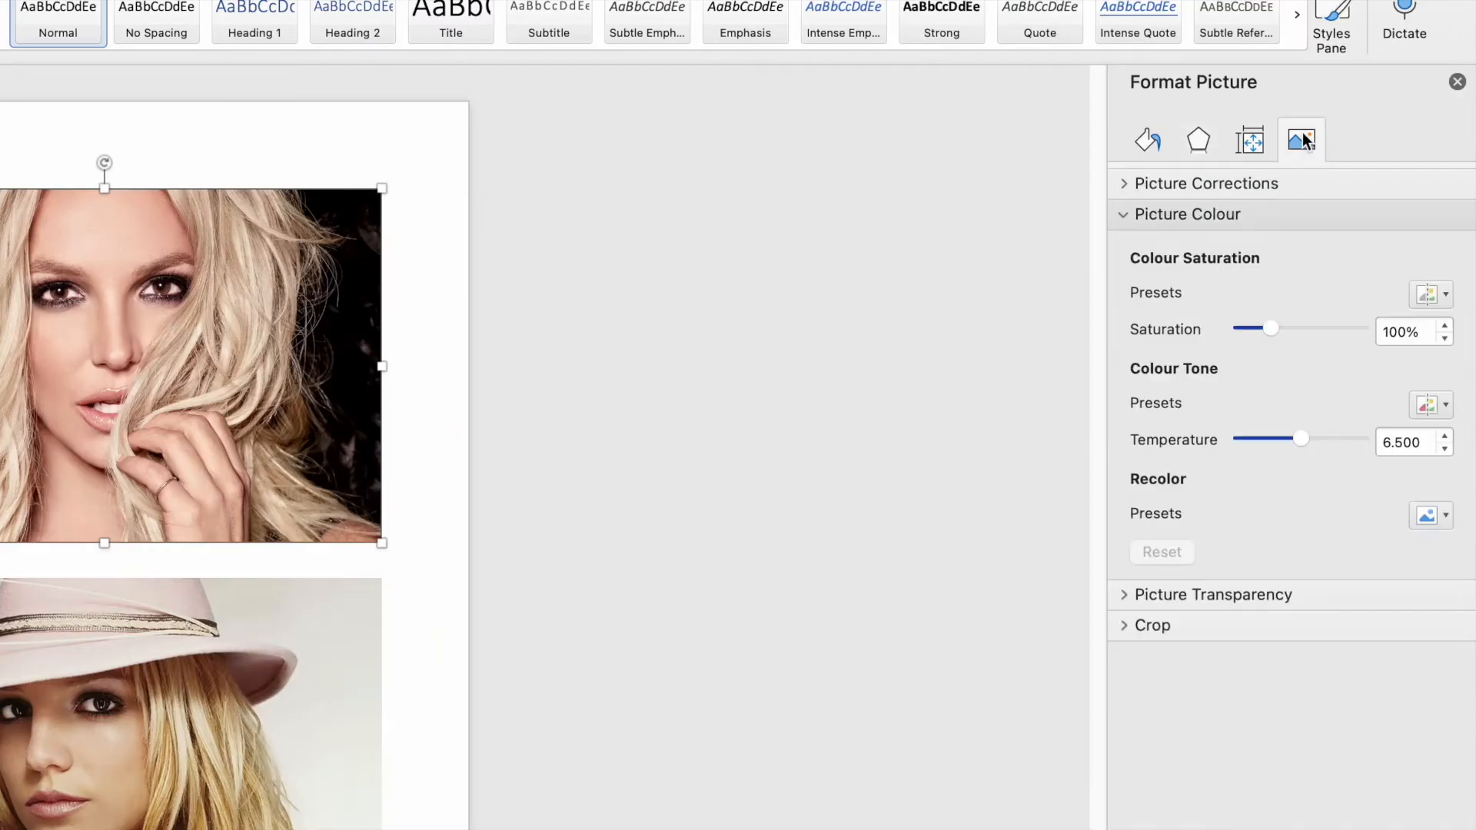
pyautogui.click(1438, 517)
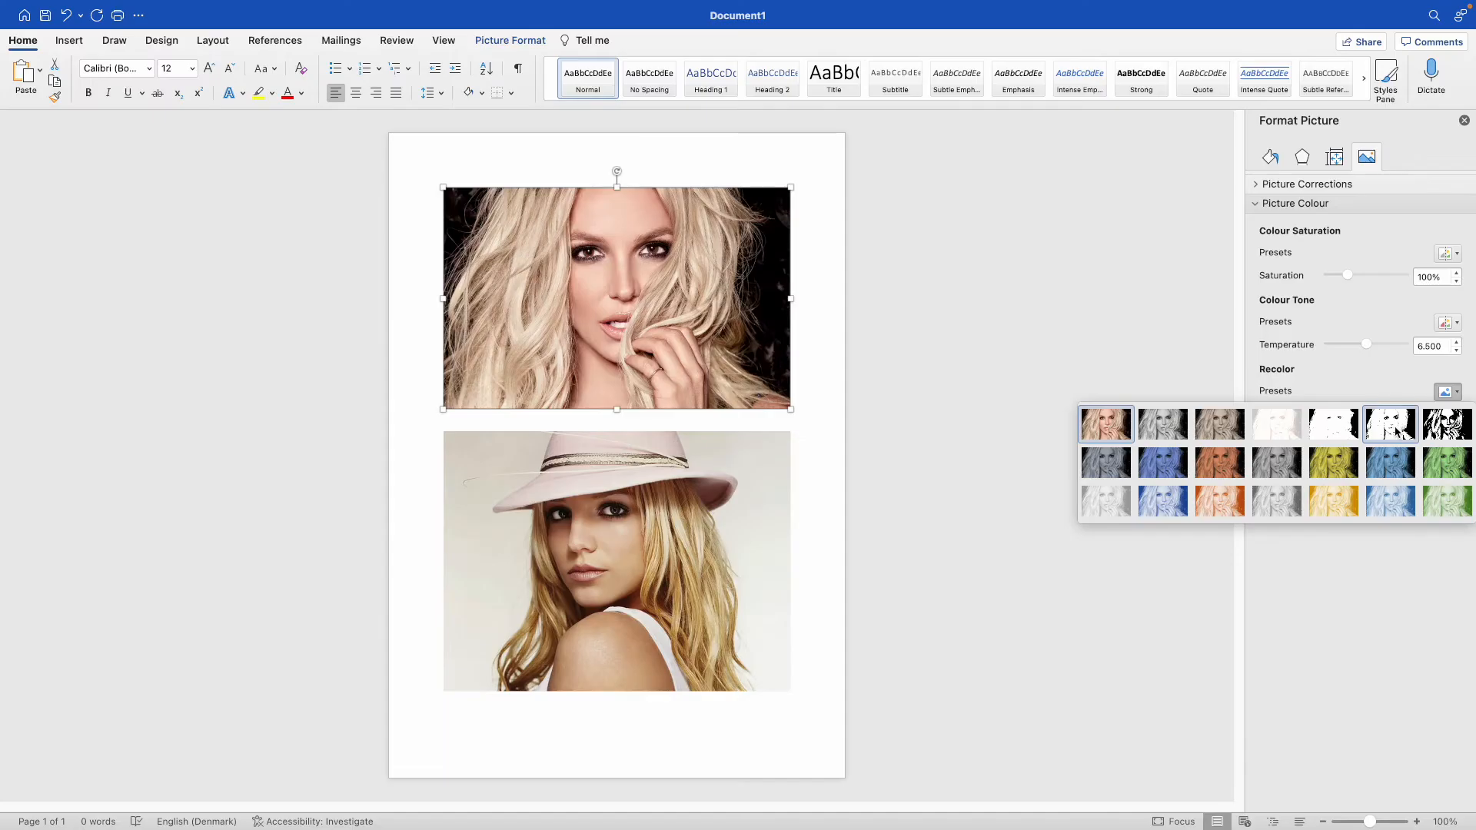
pyautogui.click(1243, 294)
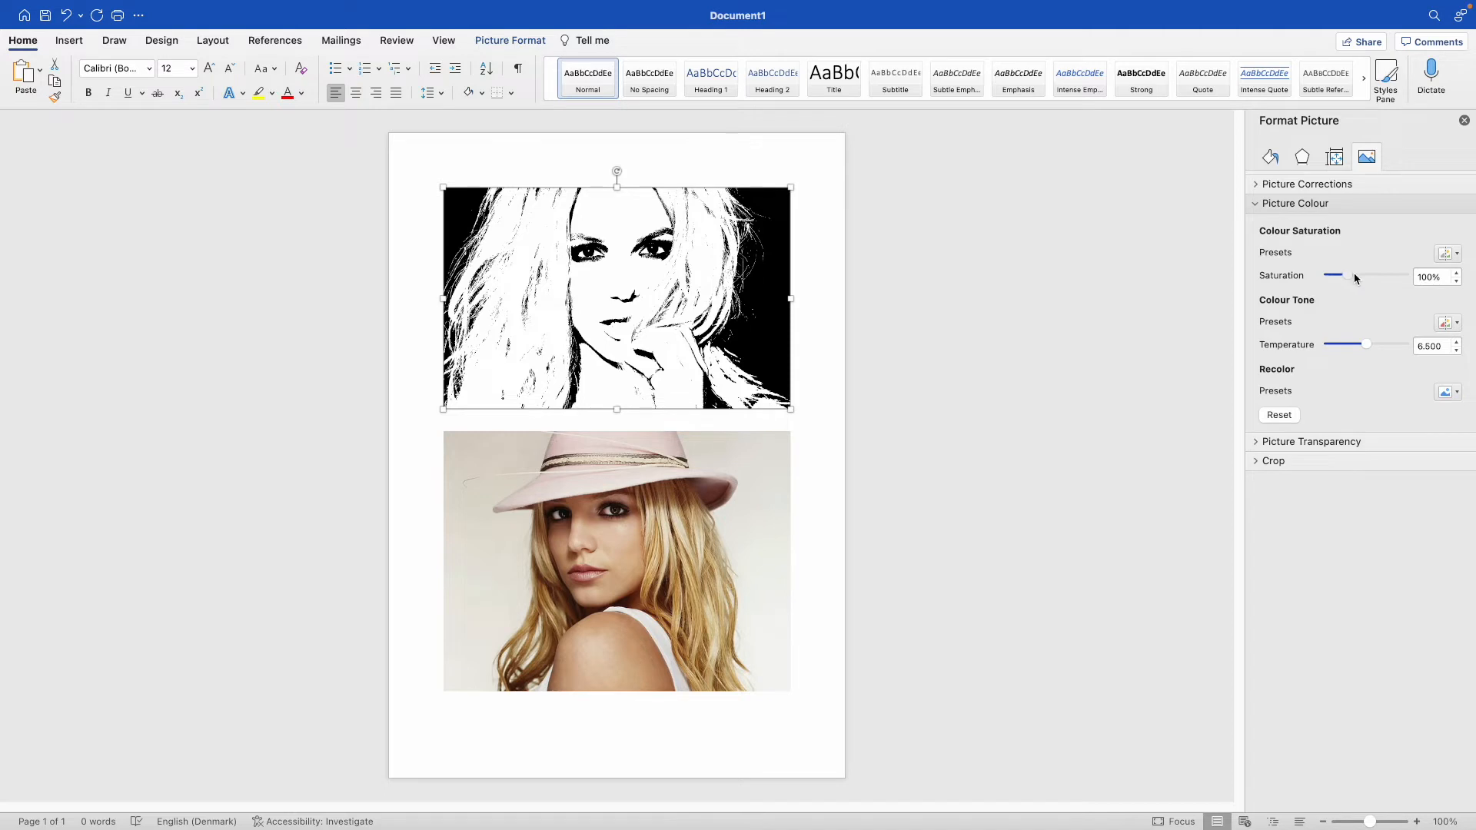
# Try 400% saturation and a higher colour temperature on the upper portrait, and undo all its colour changes.
pyautogui.moveTo(1368, 281); pyautogui.dragTo(1405, 282)
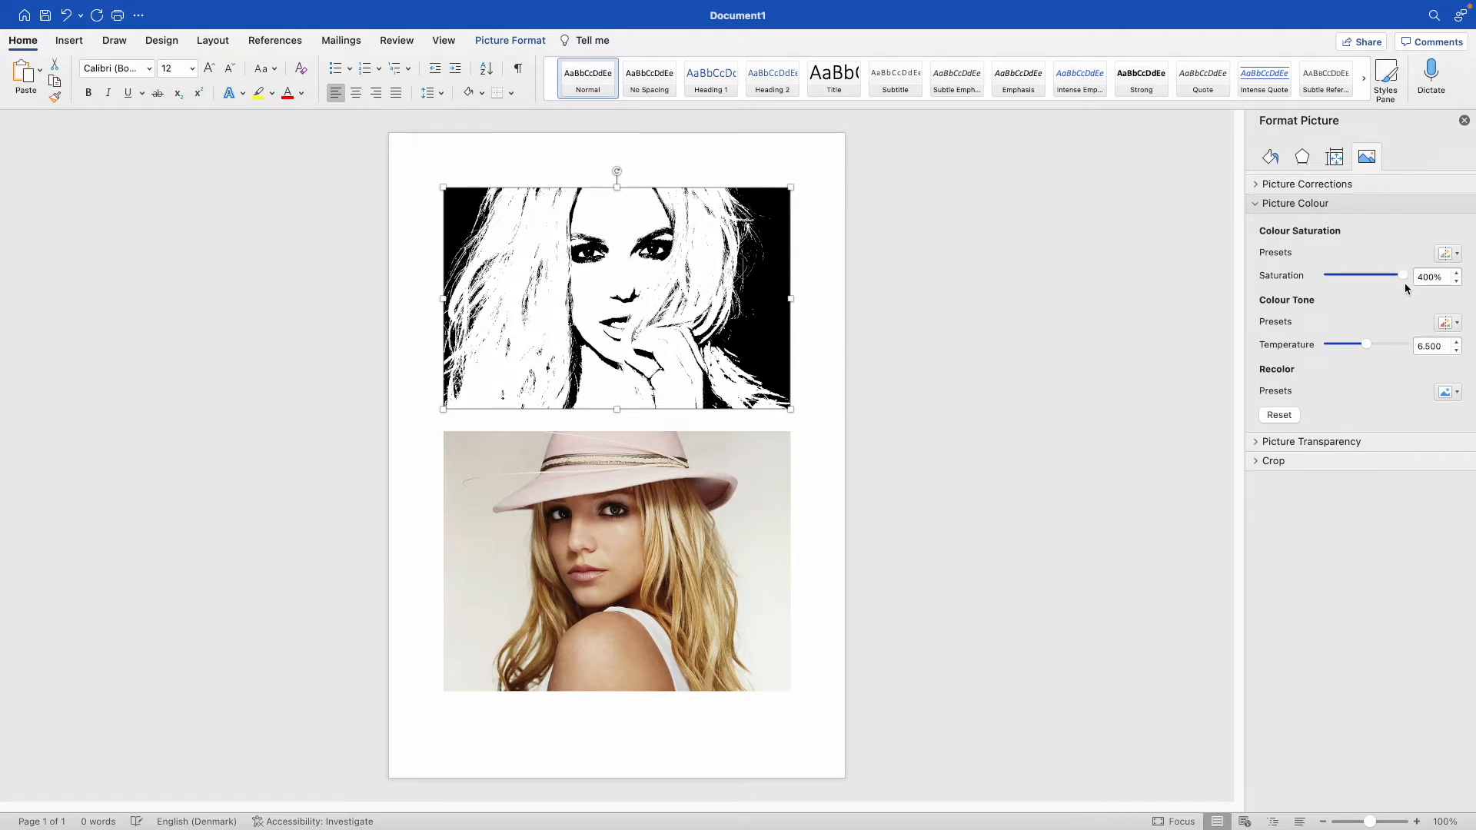
pyautogui.moveTo(1370, 347); pyautogui.dragTo(1384, 348)
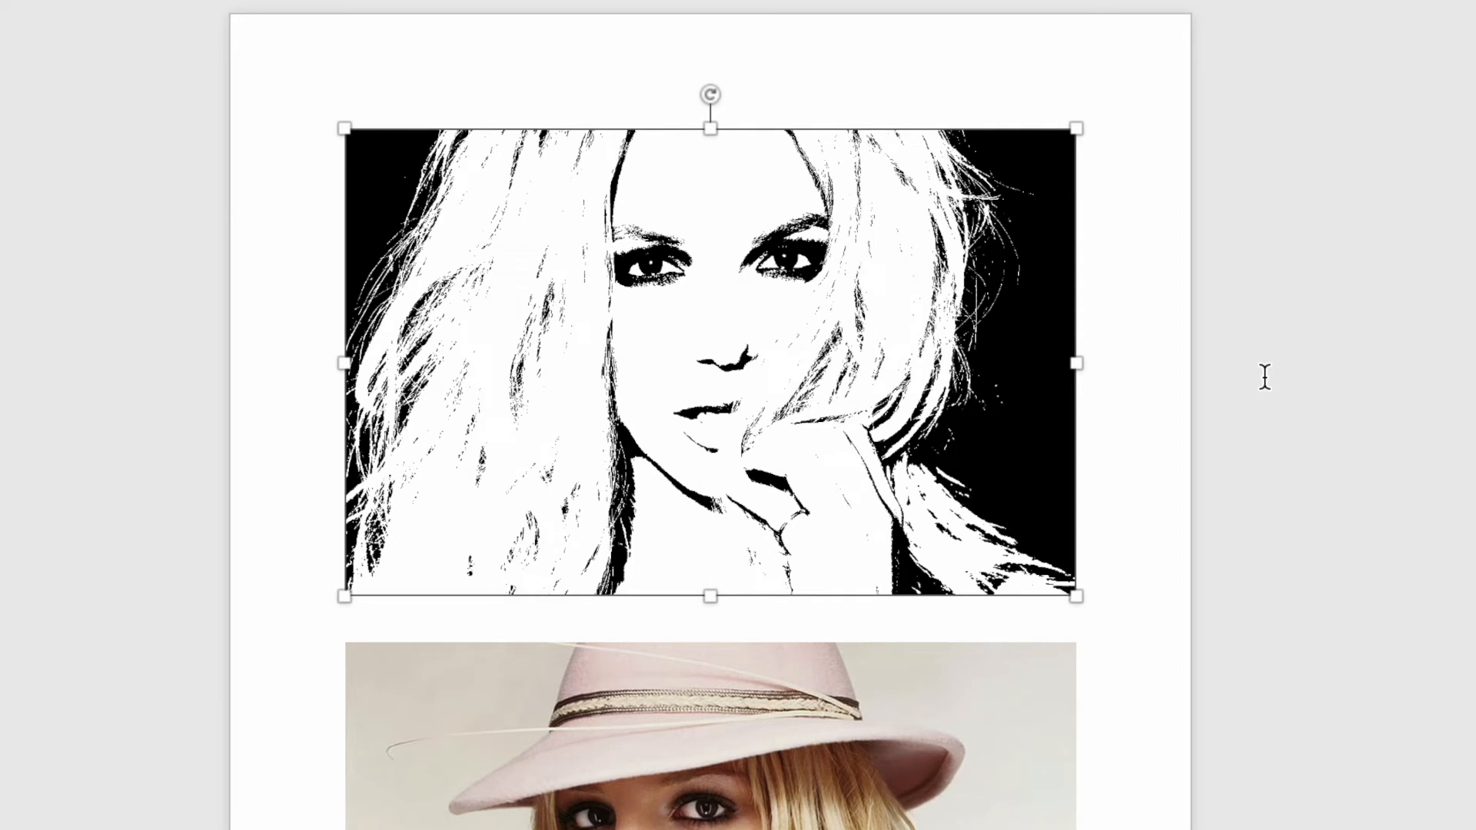
pyautogui.hotkey('ctrl', 'z')
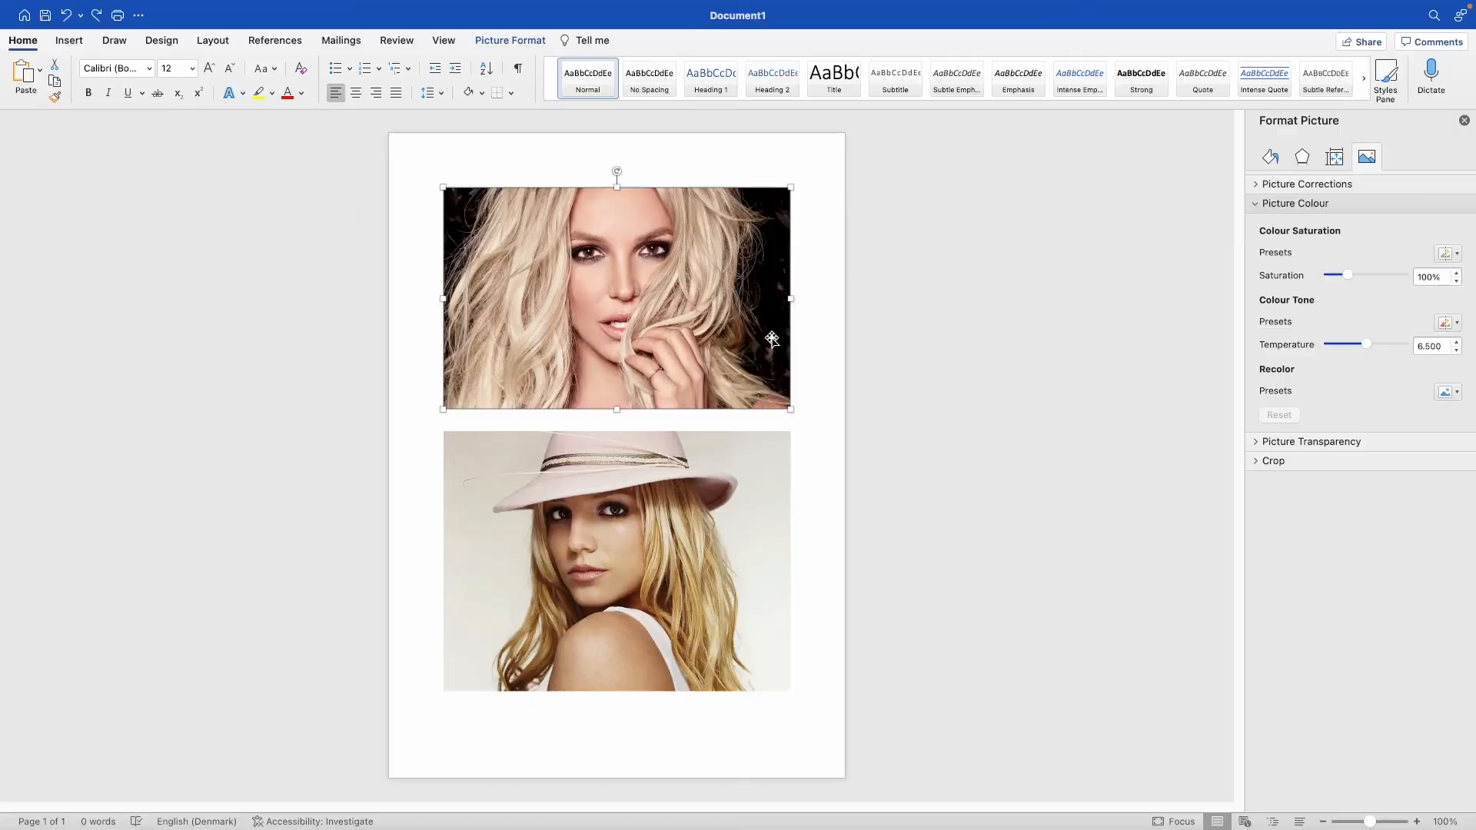
# Recolour the upper portrait with the darkest black-and-white preset so more facial and hair detail turns black.
pyautogui.rightClick(1008, 415)
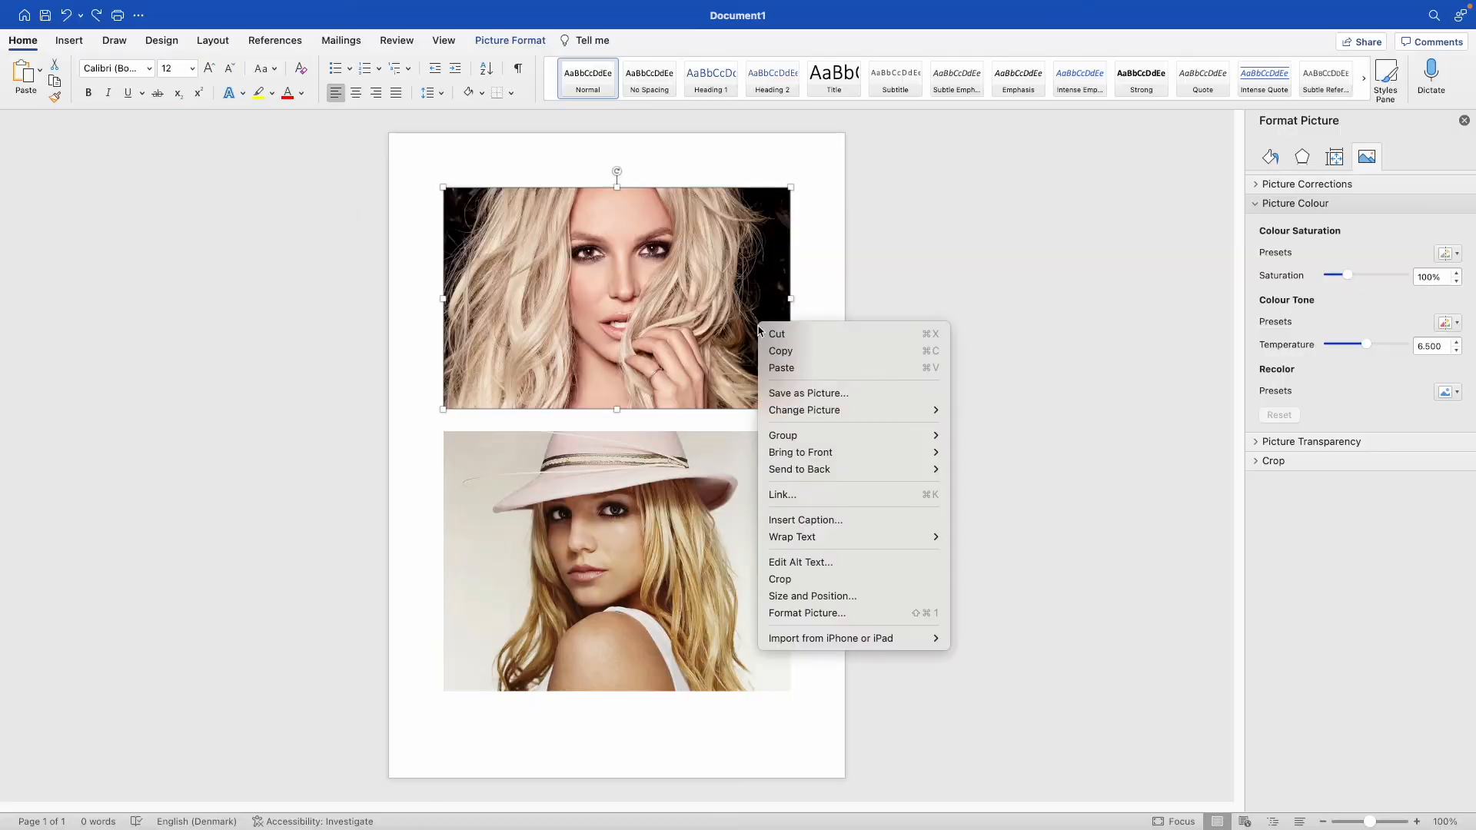
pyautogui.click(846, 613)
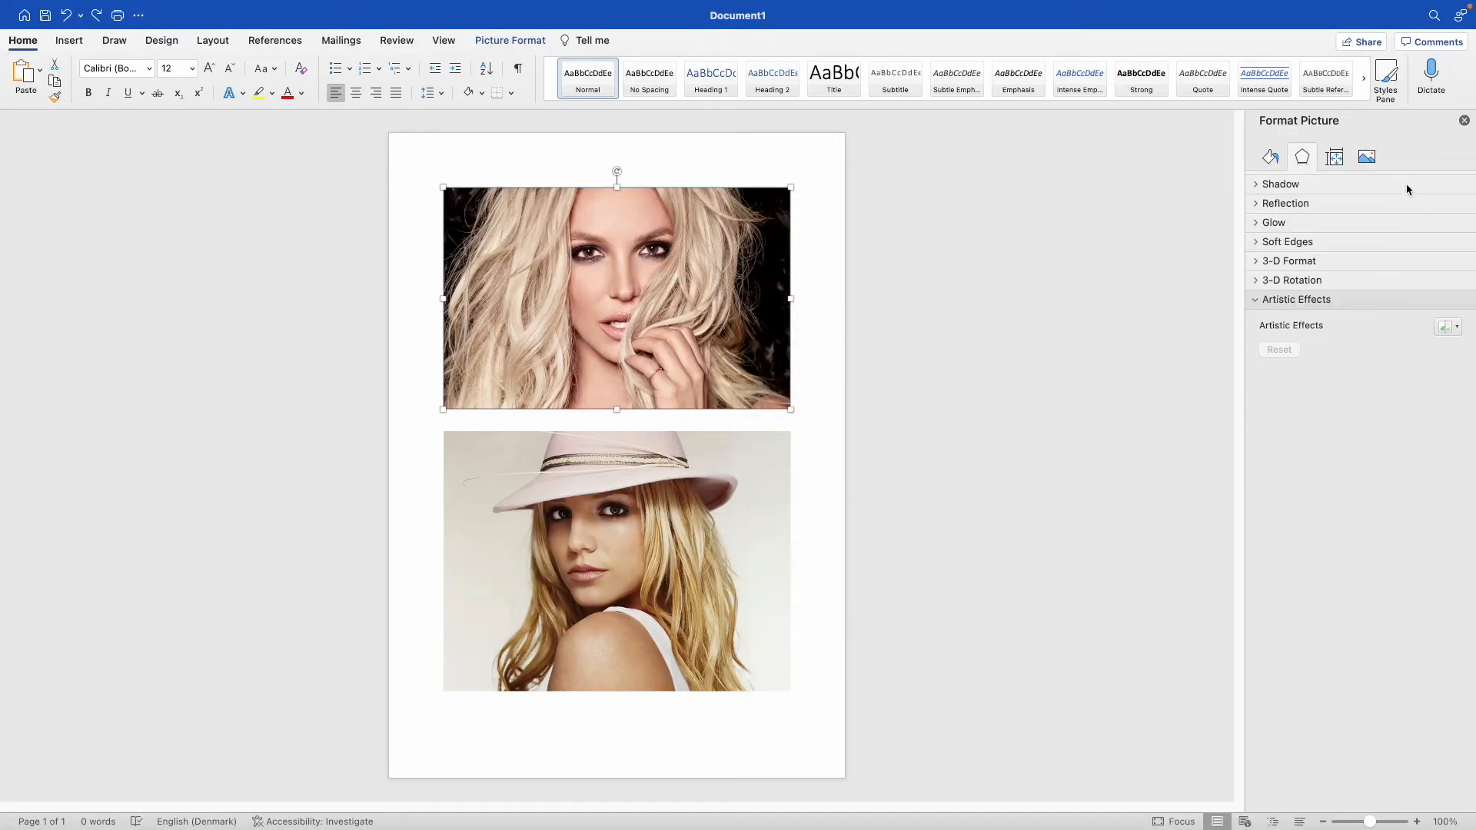
pyautogui.click(1366, 157)
pyautogui.click(1457, 392)
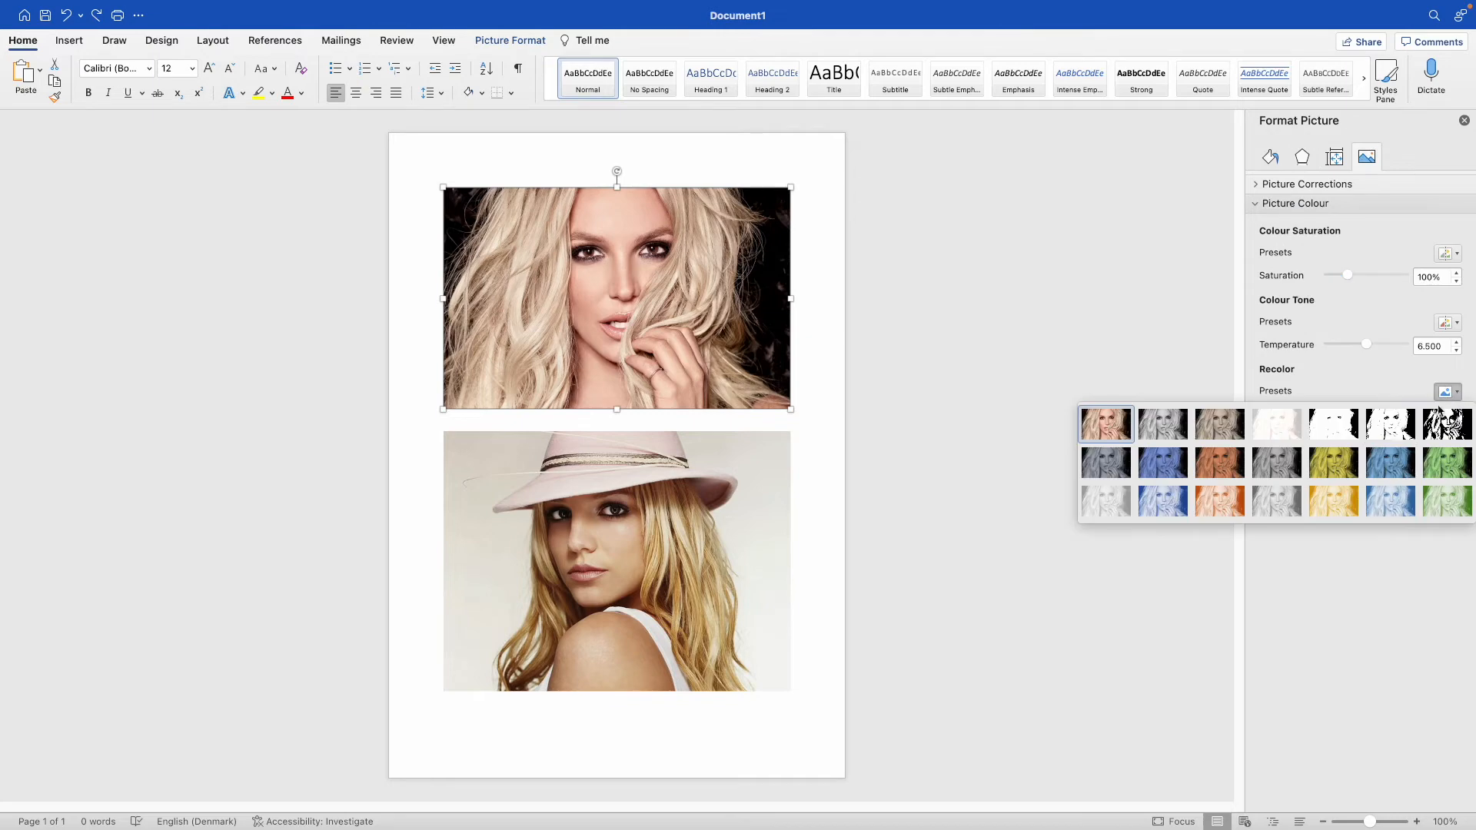
pyautogui.click(1337, 408)
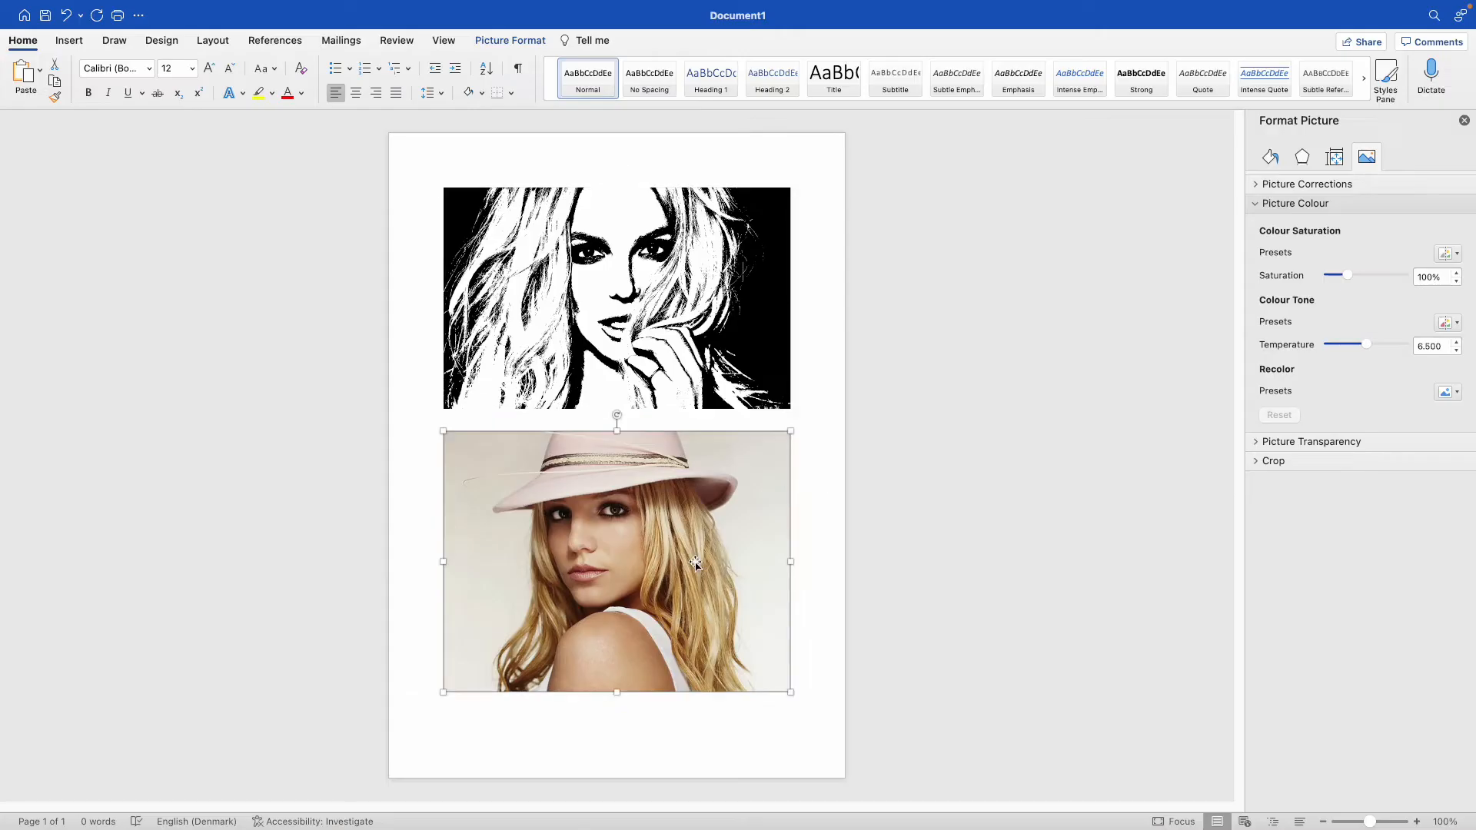
# Recolour the hat portrait with the medium black-and-white preset, using 277% saturation and a colour temperature of 3.601.
pyautogui.rightClick(646, 538)
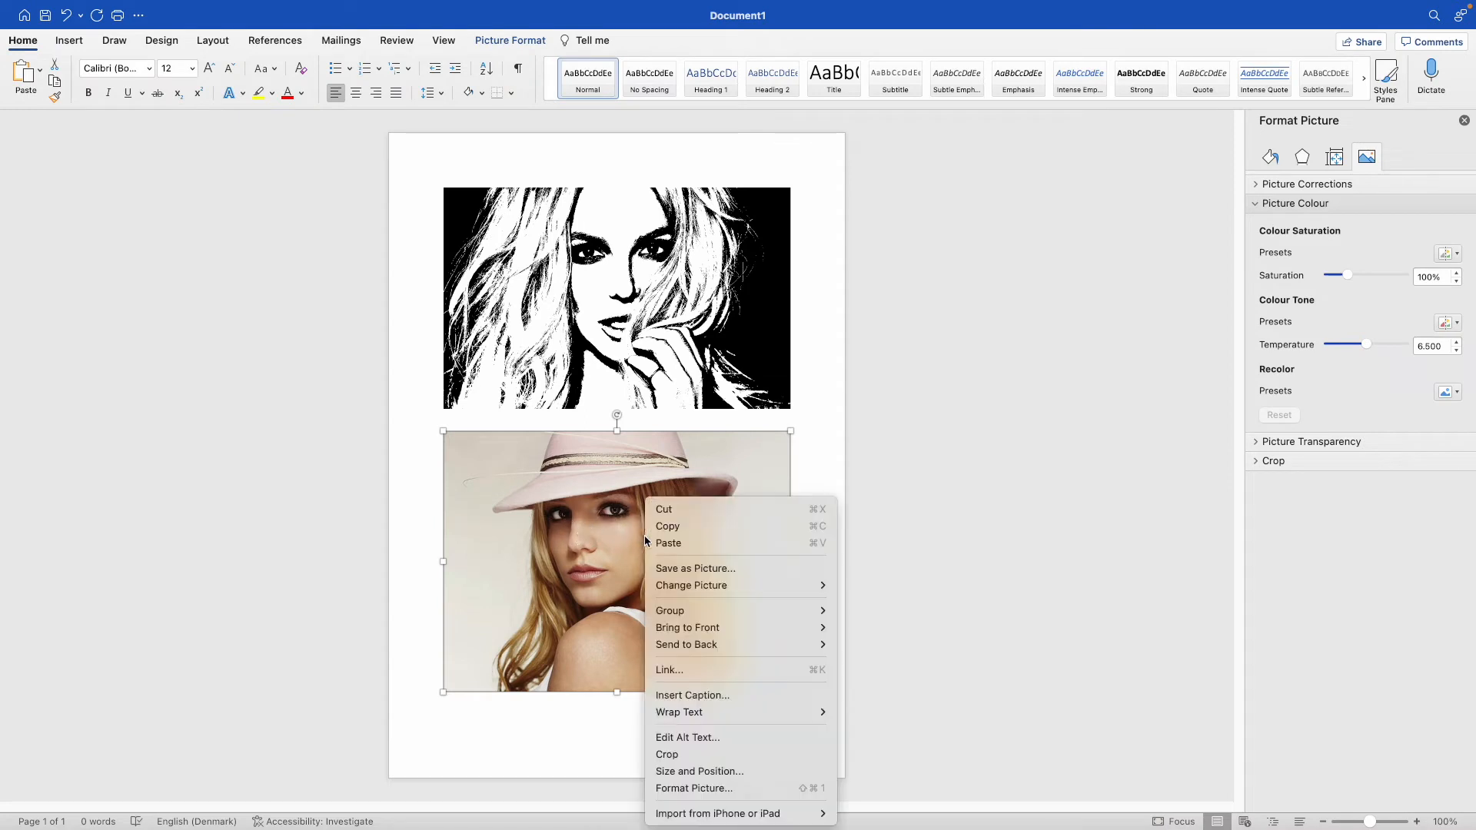
pyautogui.click(700, 789)
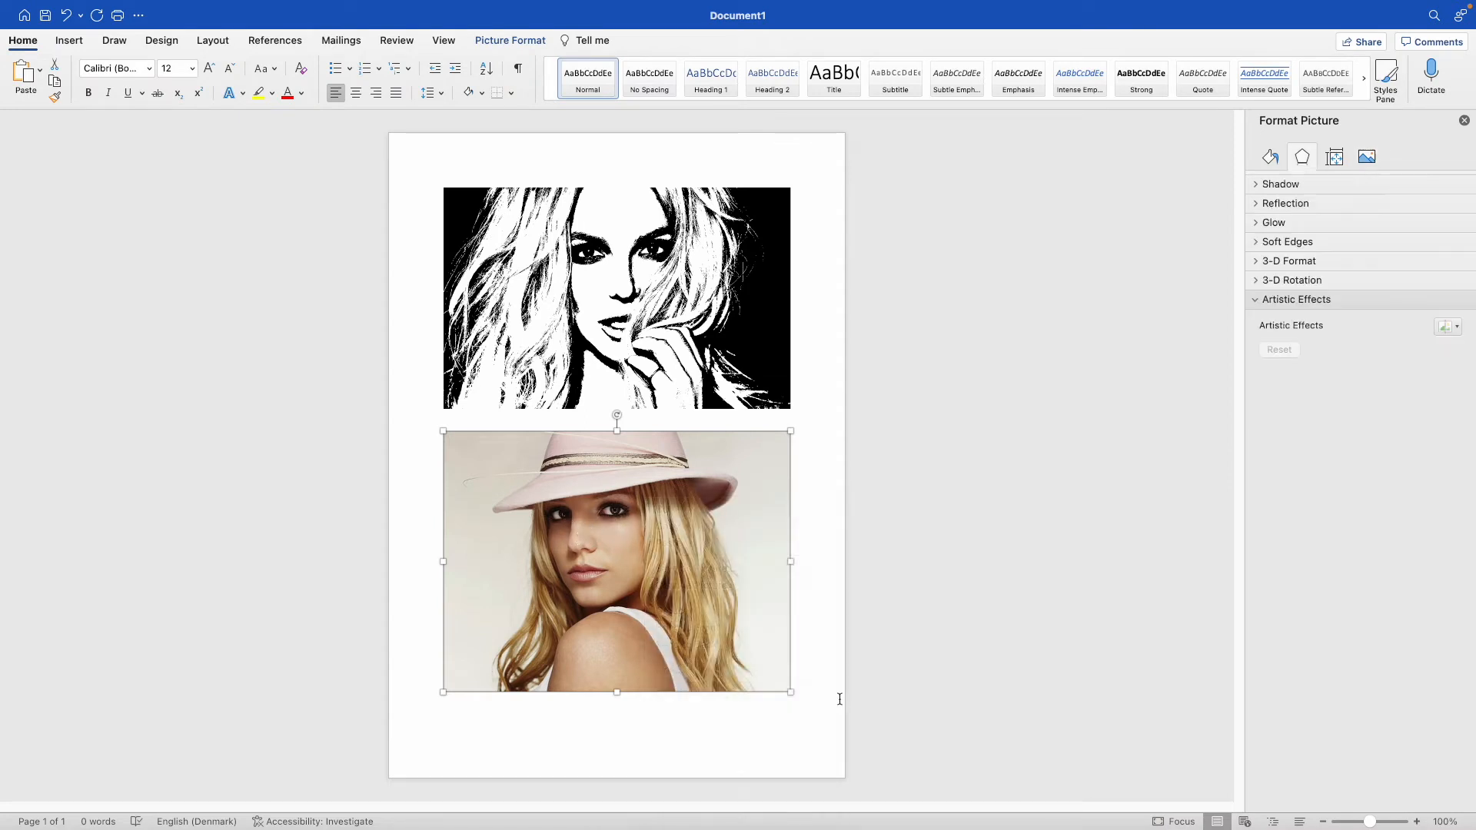
pyautogui.click(1366, 157)
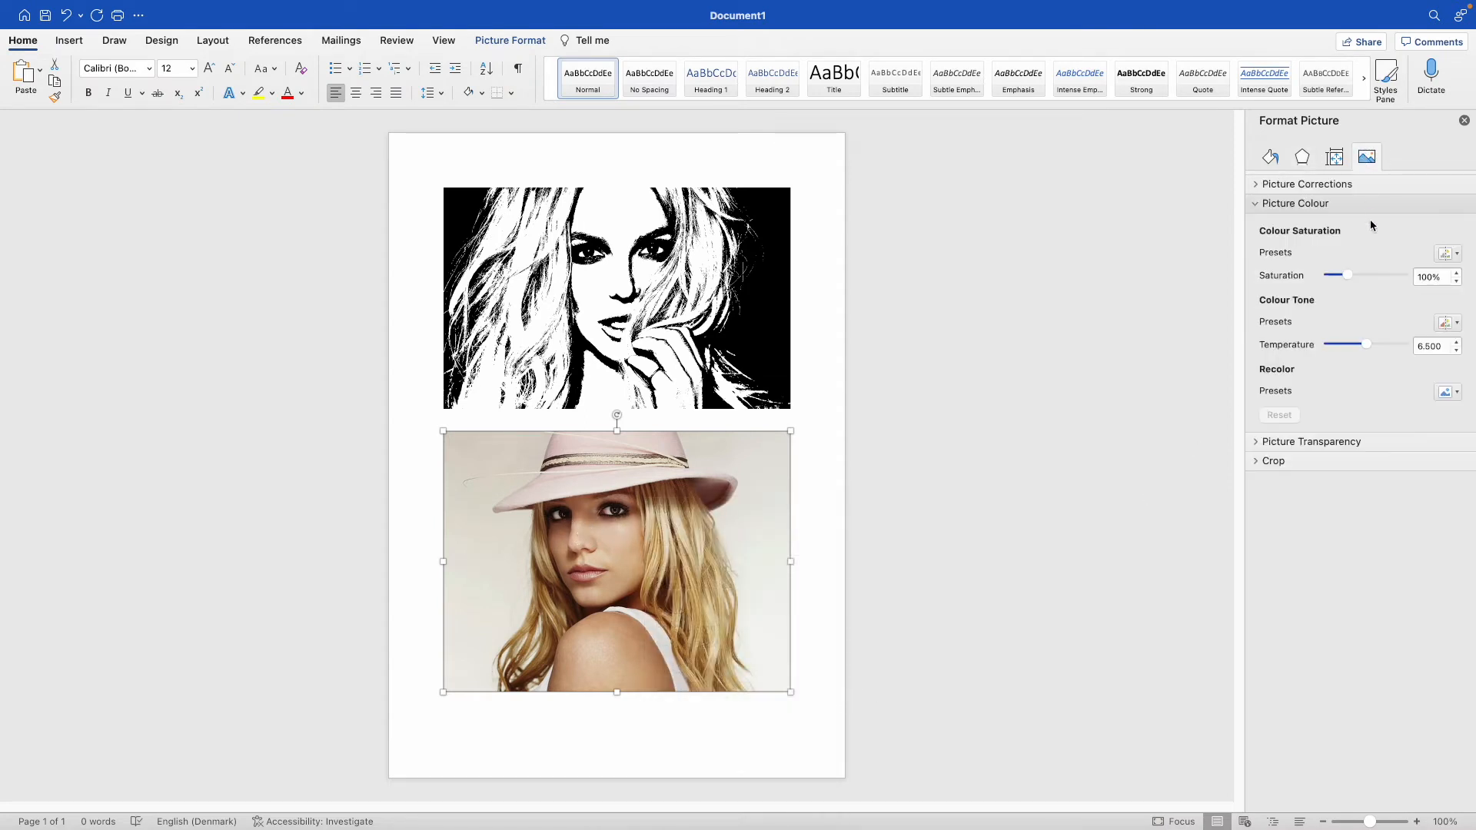
pyautogui.click(1453, 393)
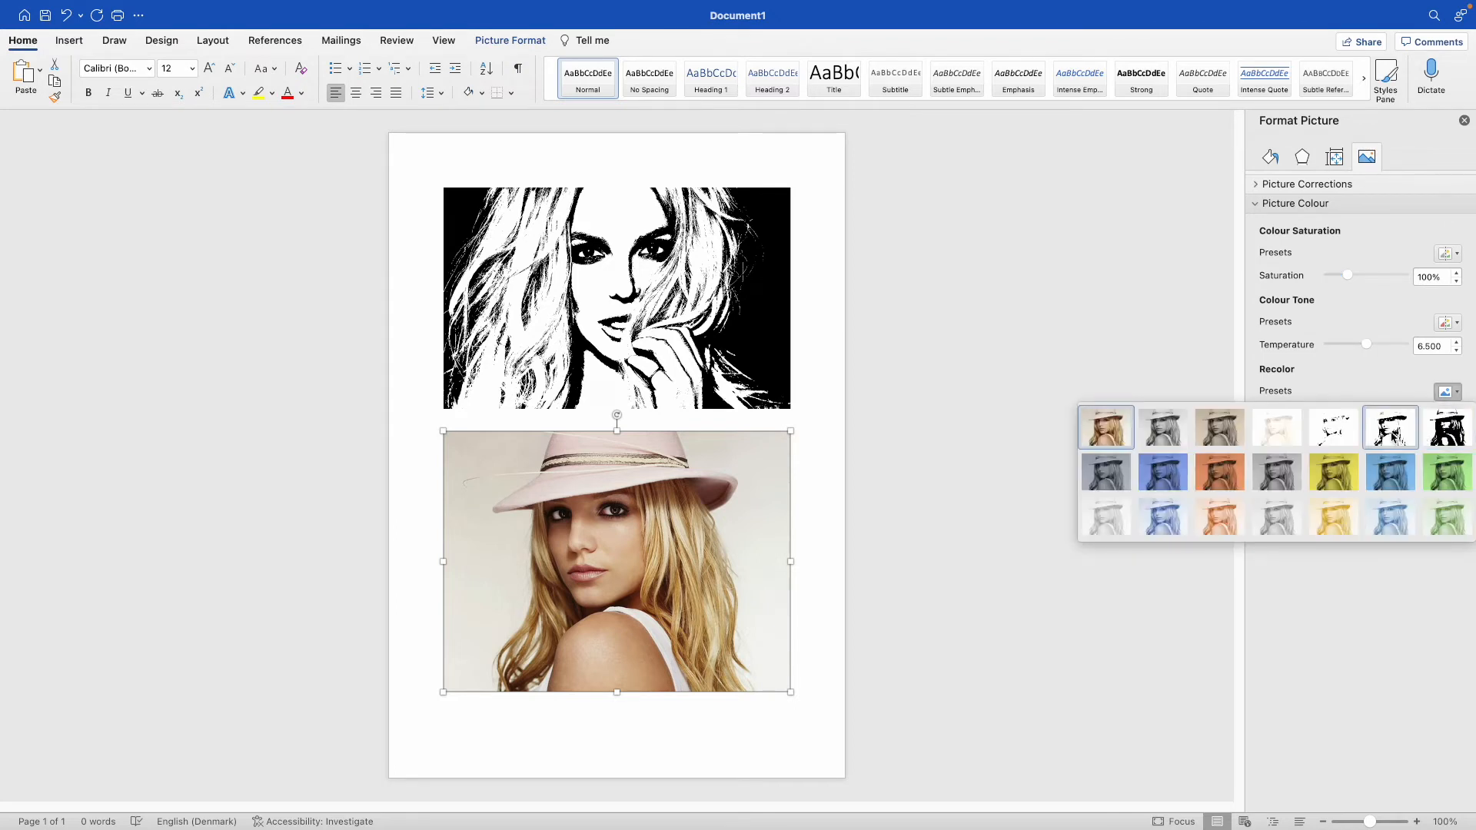
pyautogui.click(1392, 429)
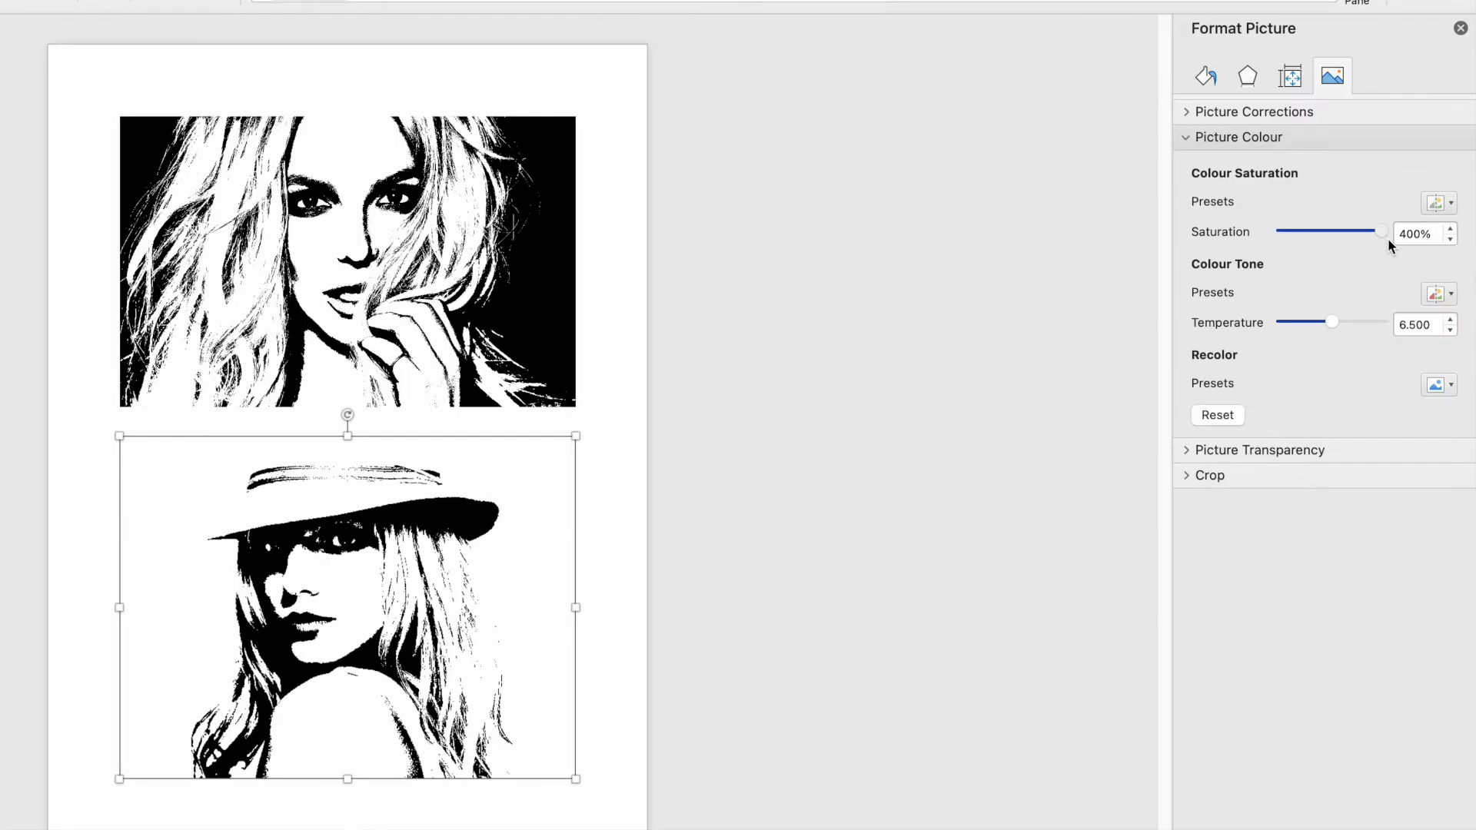
pyautogui.moveTo(1387, 238); pyautogui.dragTo(1353, 233)
pyautogui.moveTo(1333, 322)
pyautogui.mouseDown()
pyautogui.moveTo(1351, 323)
pyautogui.moveTo(1285, 320)
pyautogui.moveTo(1305, 320)
pyautogui.mouseUp()
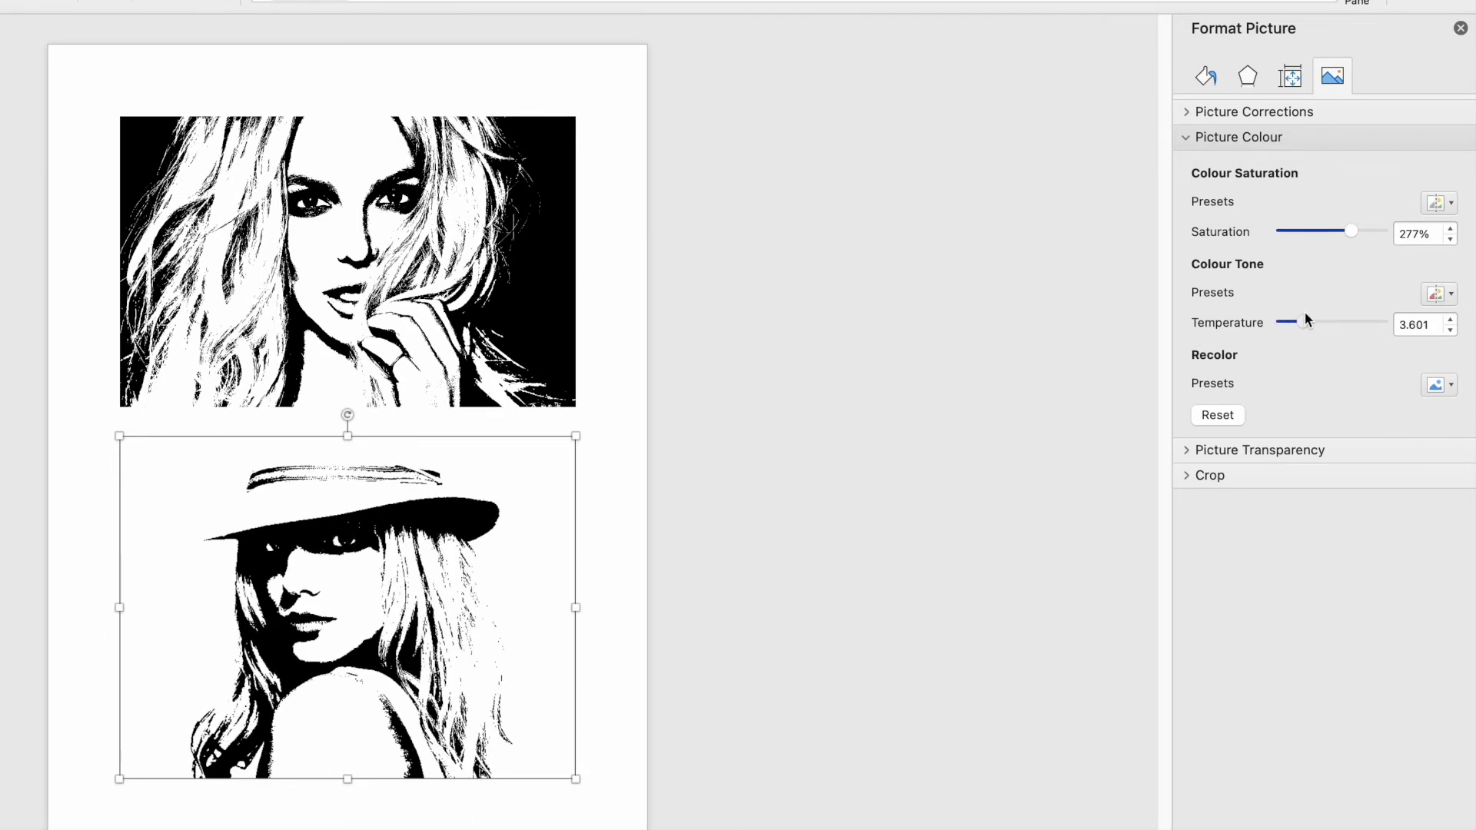